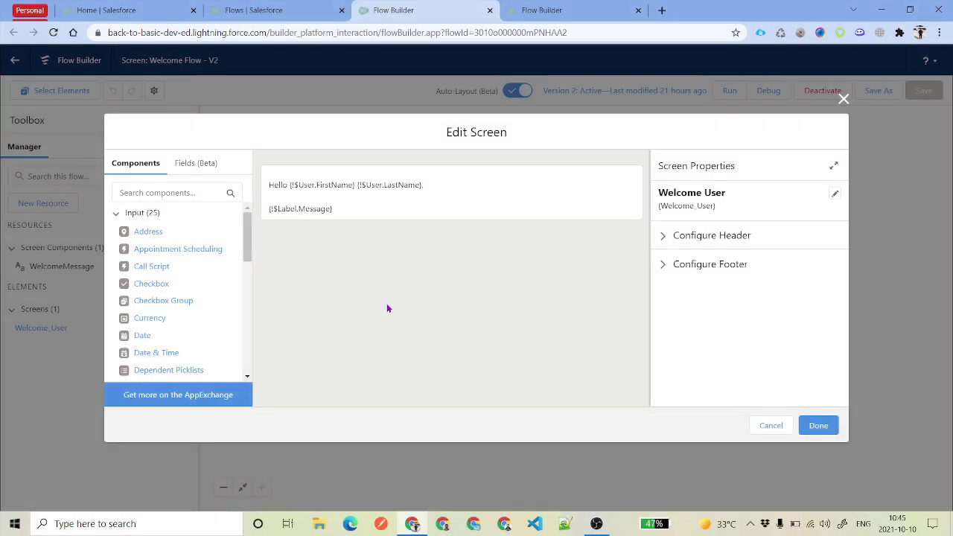
Step: Create a new Screen Flow using the Auto-Layout building mode
left_click(272, 10)
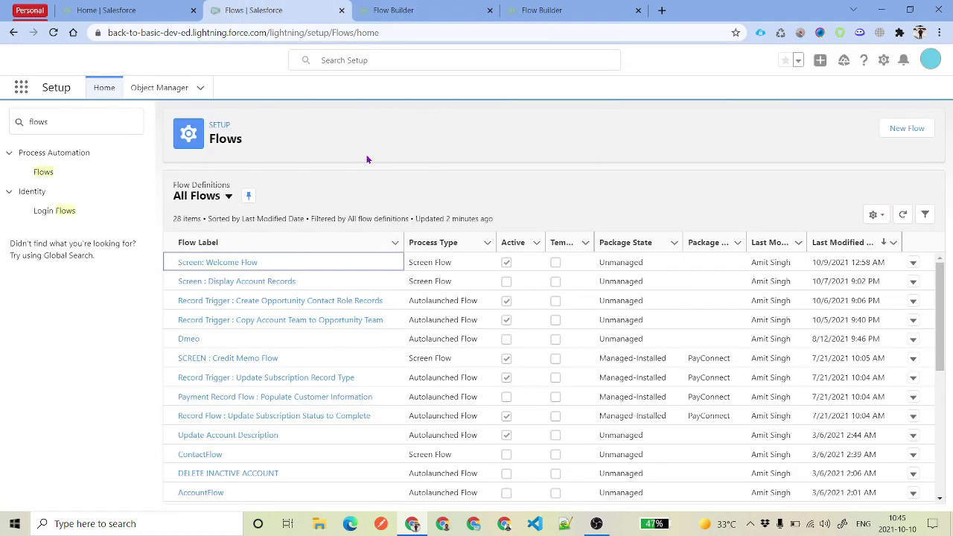
left_click(69, 120)
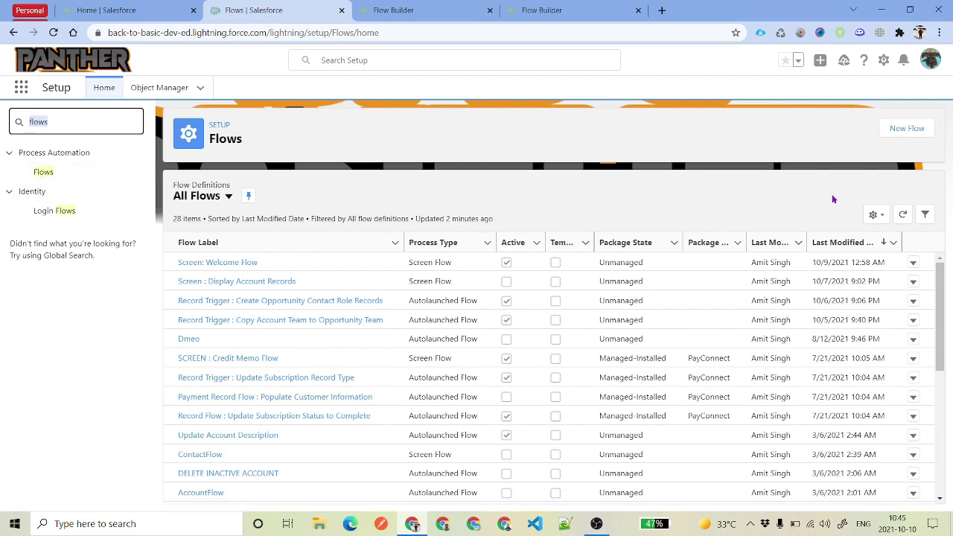
left_click(614, 9)
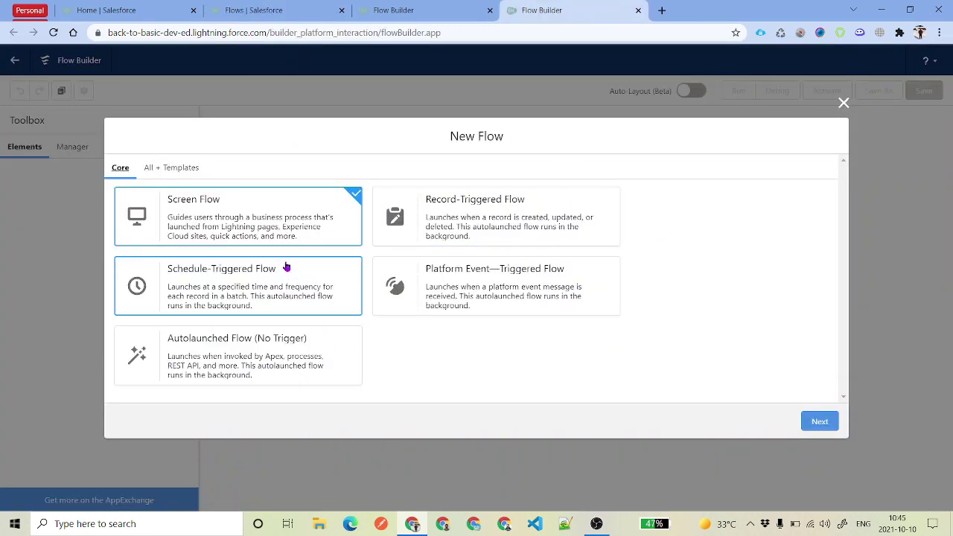
left_click(805, 422)
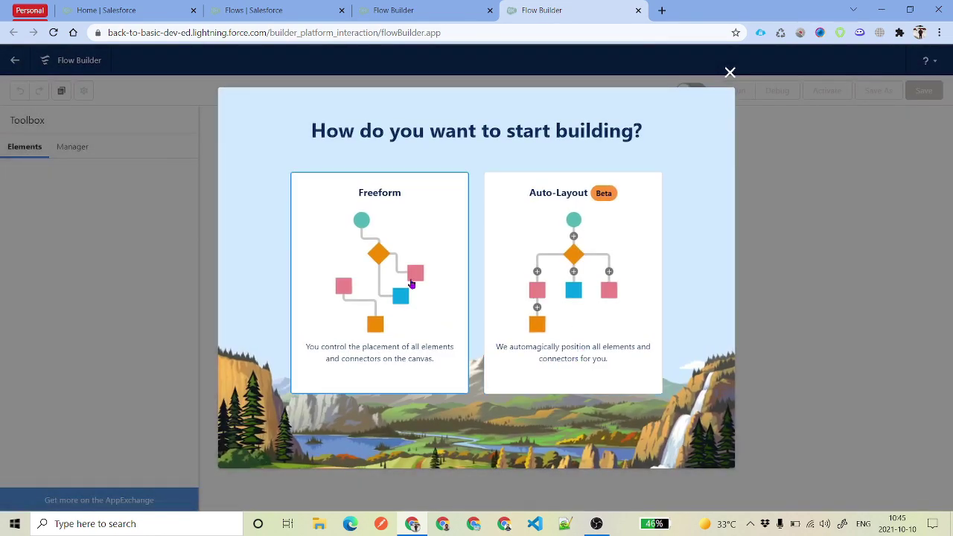
left_click(586, 239)
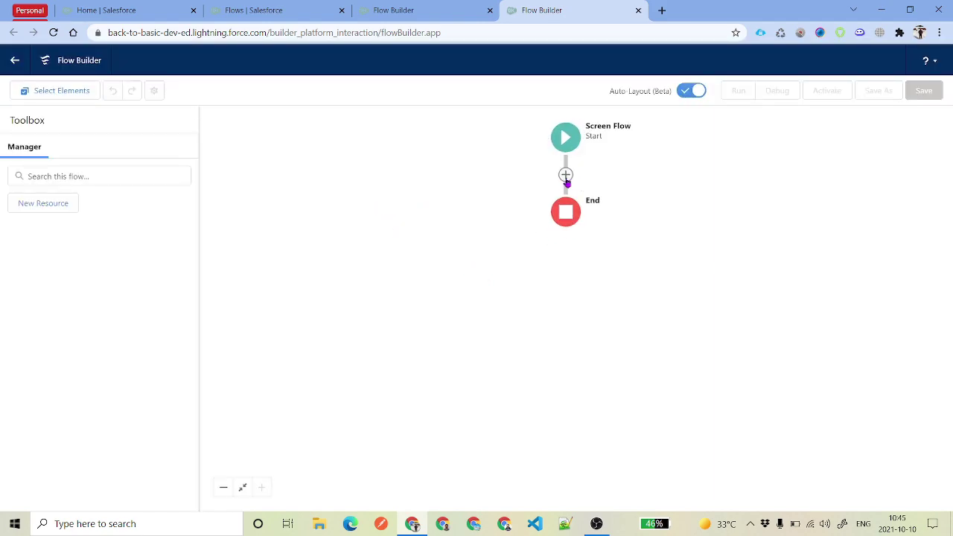
Step: Add a Screen element between Start and End and label it "Quick Opportunity"
left_click(566, 176)
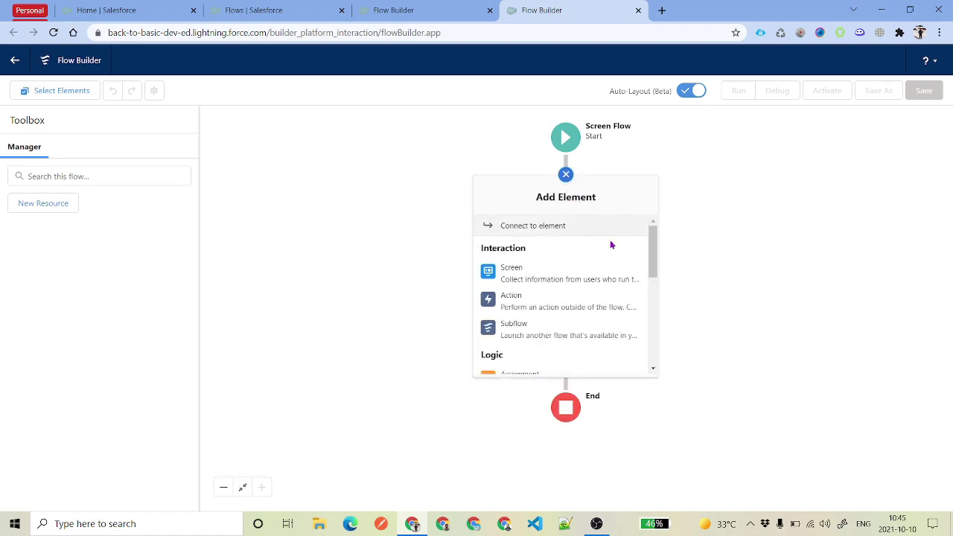
left_click(561, 282)
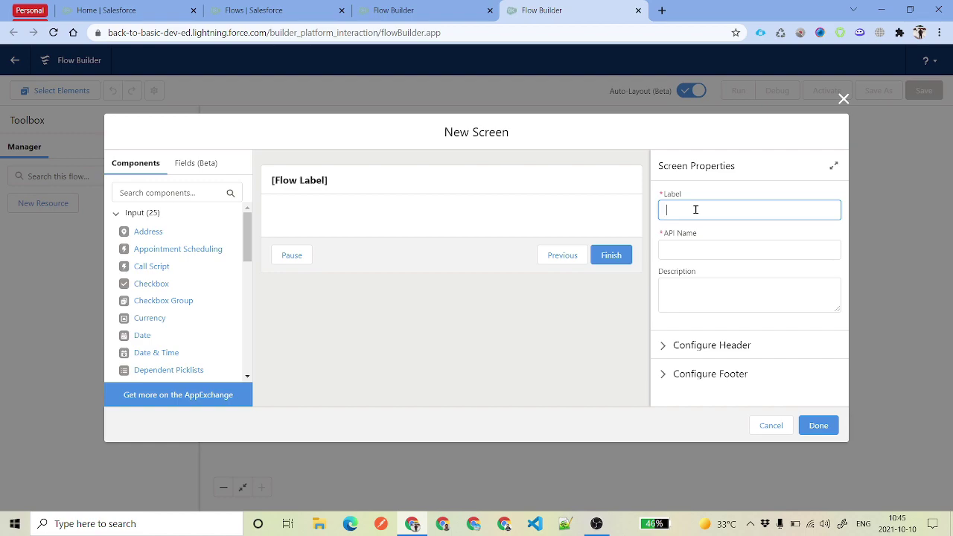
type("Quick Opportunity")
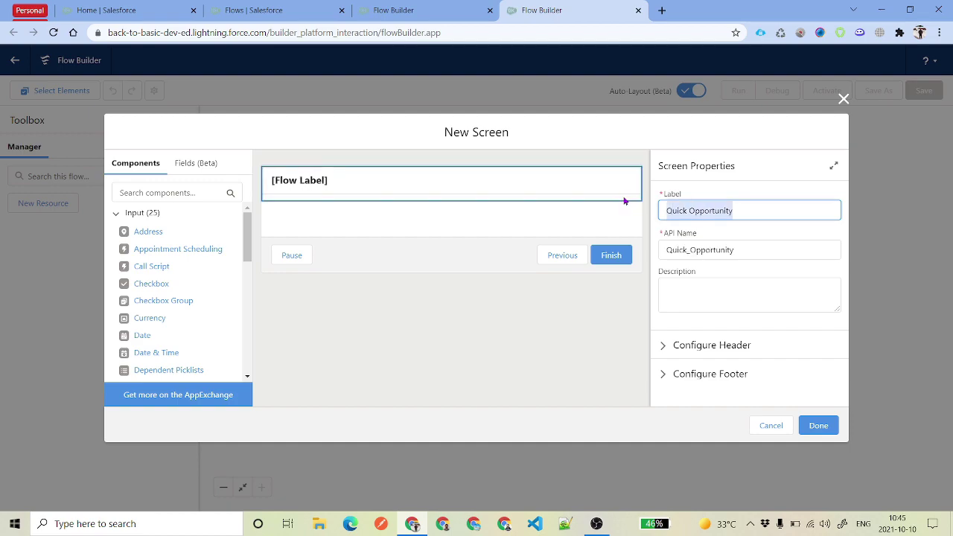
left_click(751, 211)
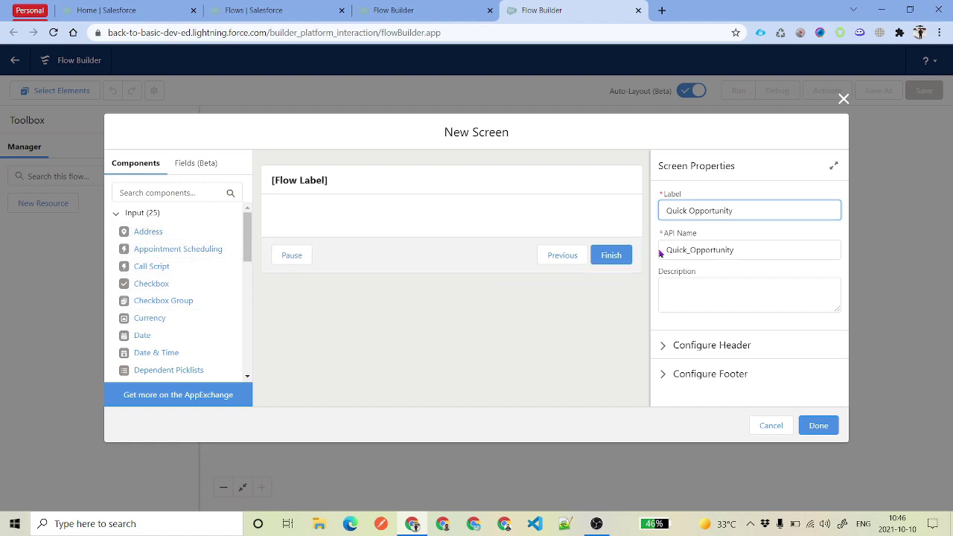
left_click_drag(758, 212, 632, 213)
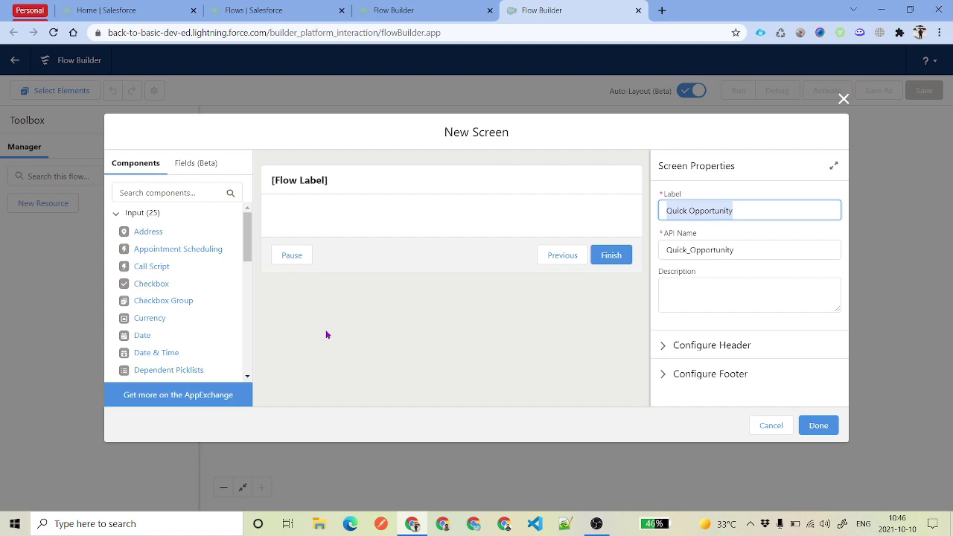
Step: Add a Text input component to the screen, label it "Name" and make it required
left_click(191, 191)
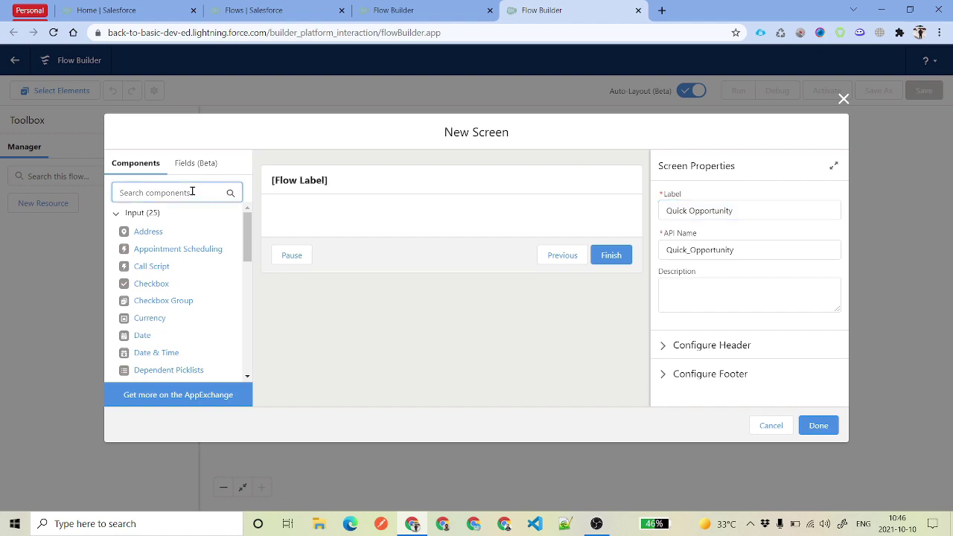
type("te")
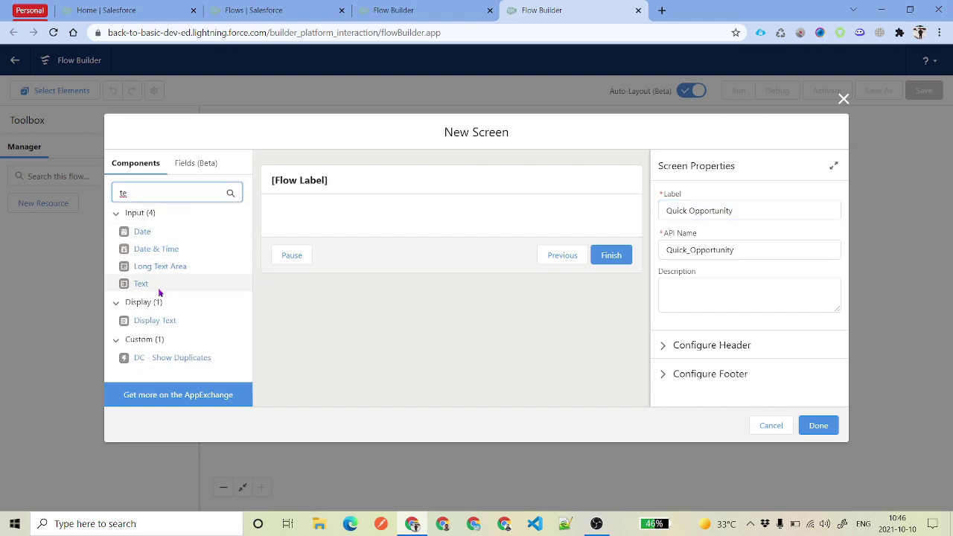
left_click_drag(144, 288, 335, 225)
left_click(705, 208)
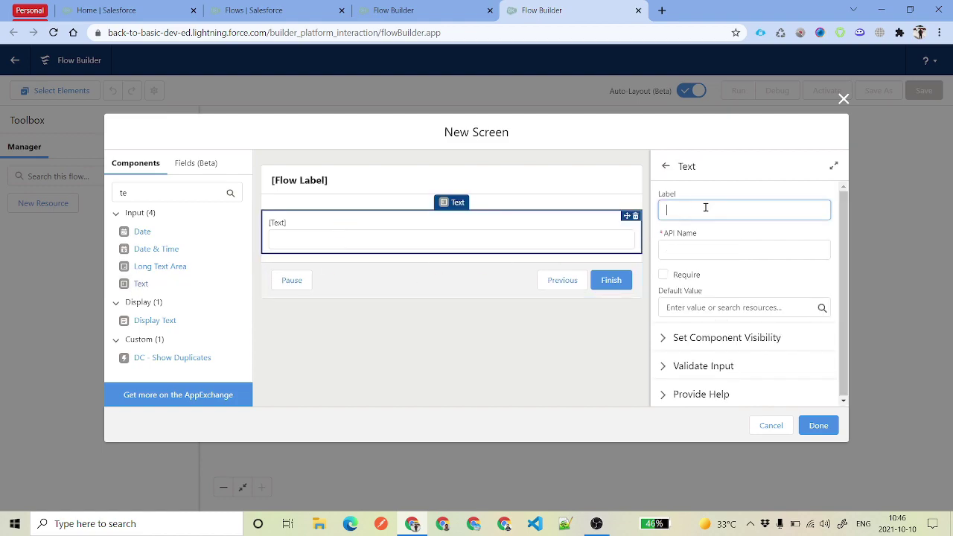
type("Name")
key("Tab")
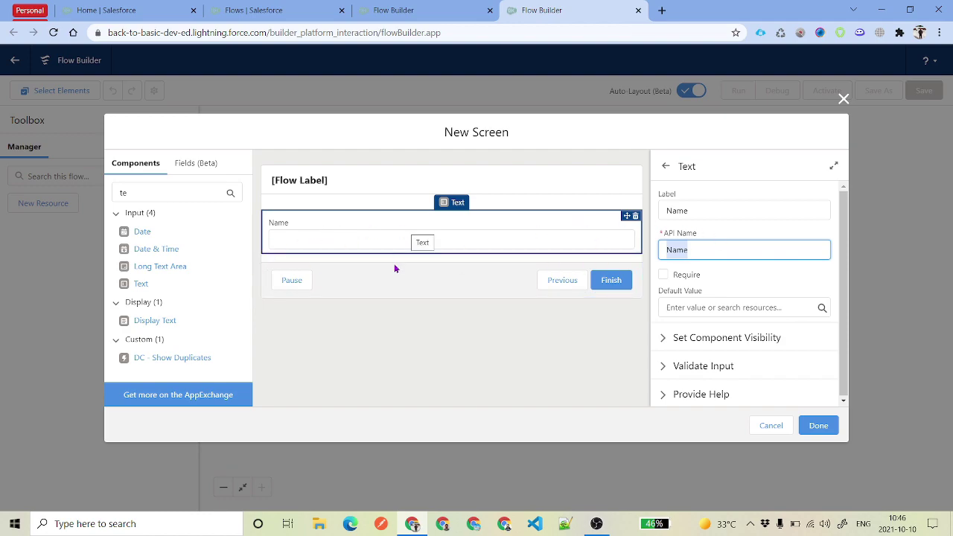
left_click(663, 276)
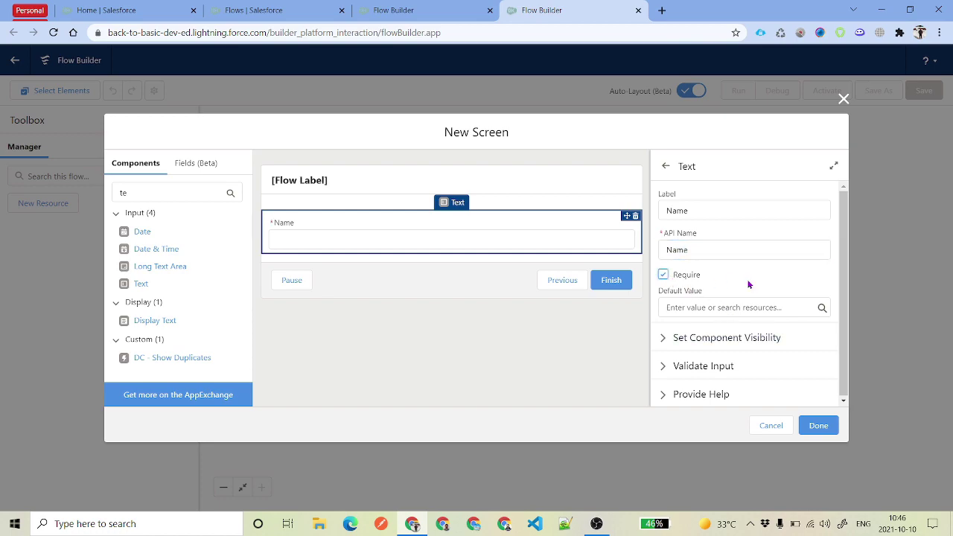
Step: Set the Name field's default value to "Salesforce.org"
left_click(733, 307)
type("Salesforce.org")
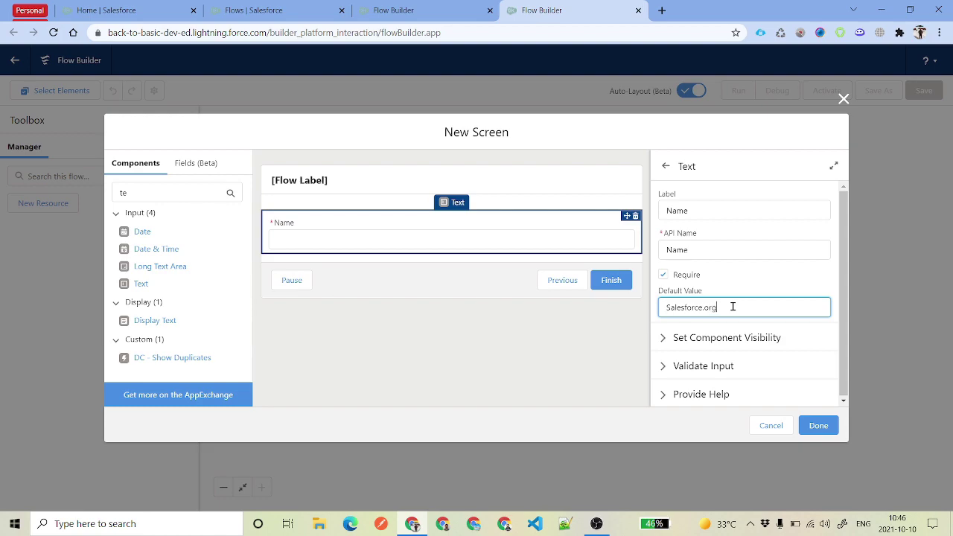
double_click(738, 309)
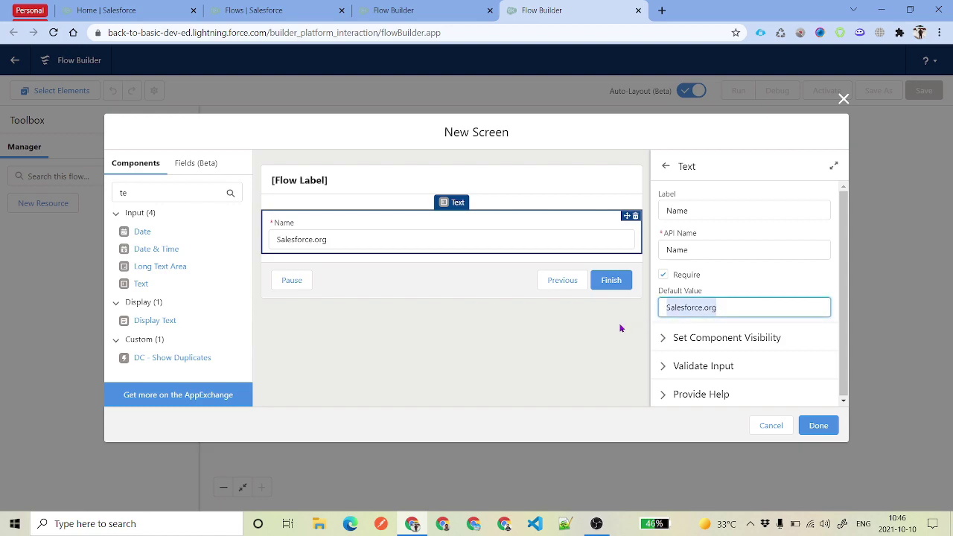
left_click(755, 281)
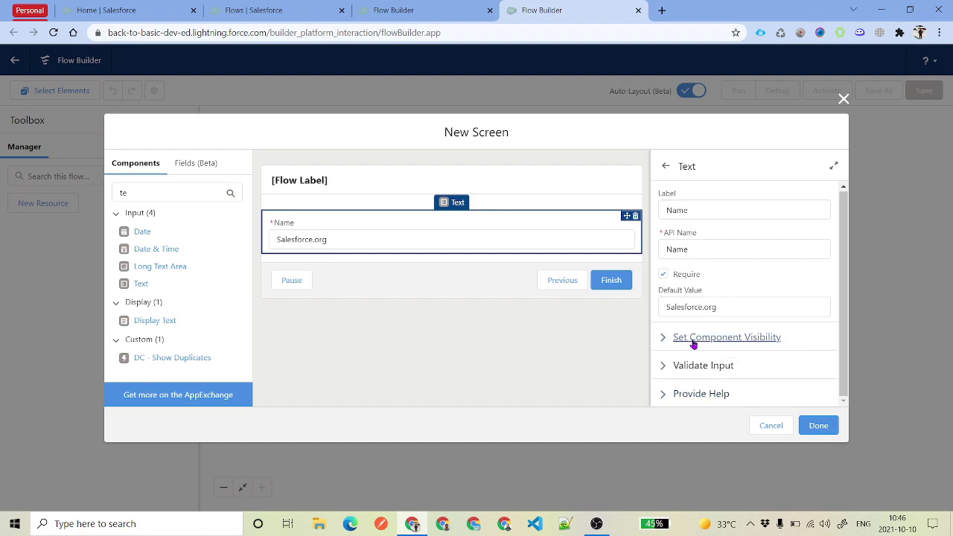
Step: Examine the component visibility options available for the Name field
left_click(692, 339)
scroll(748, 305, "down", 1)
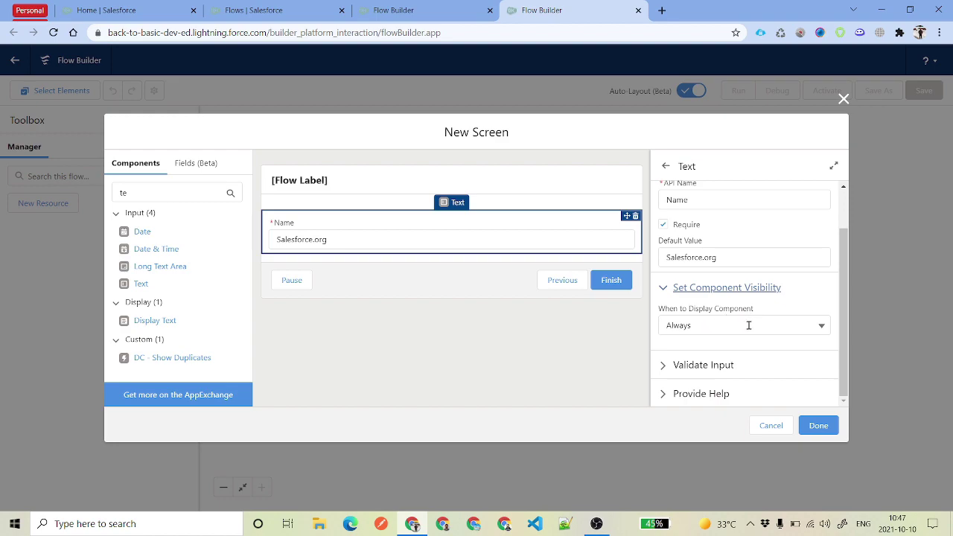
left_click(758, 327)
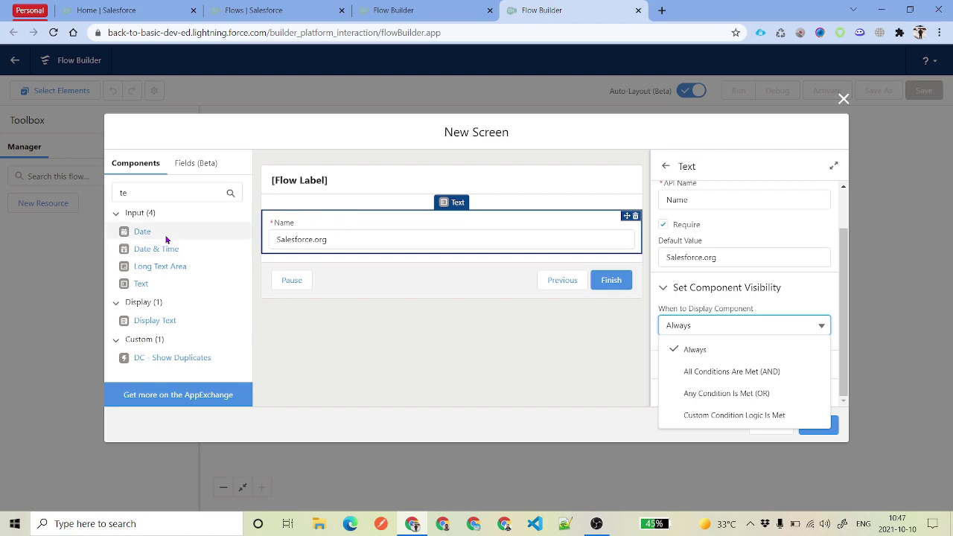
left_click(733, 297)
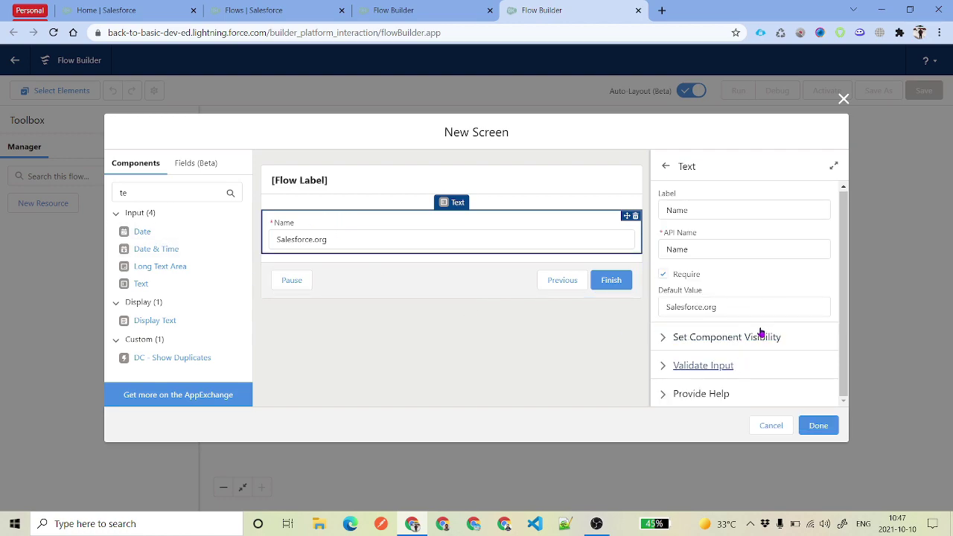
Step: Draft the validation error message "The Opportunity Name is Required" for the Name field and browse the resources available for its formula
left_click(718, 366)
scroll(751, 317, "up", 2)
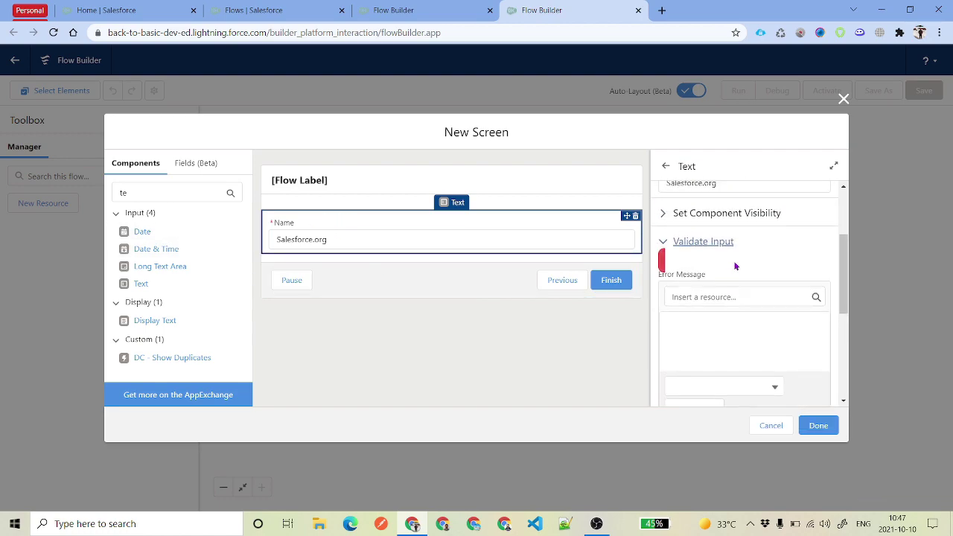
left_click(734, 329)
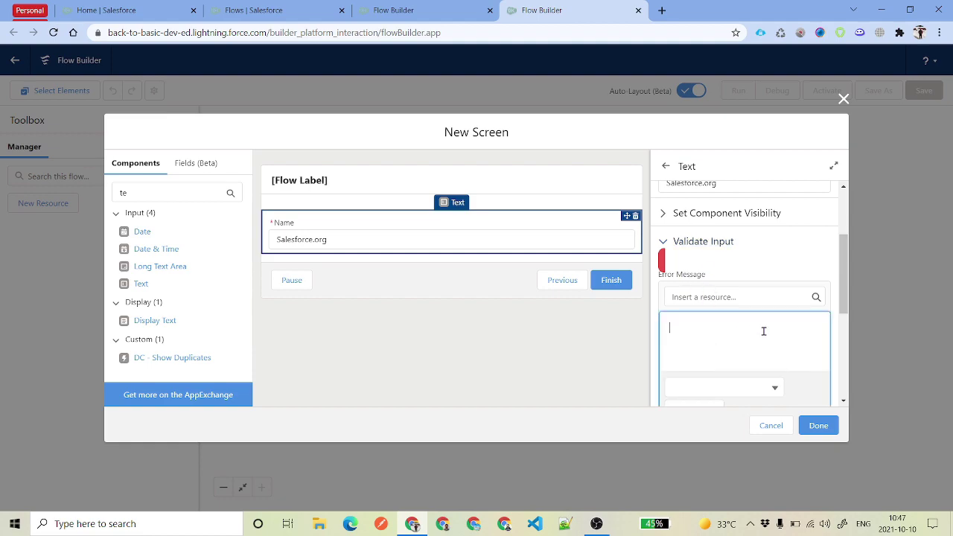
type("The")
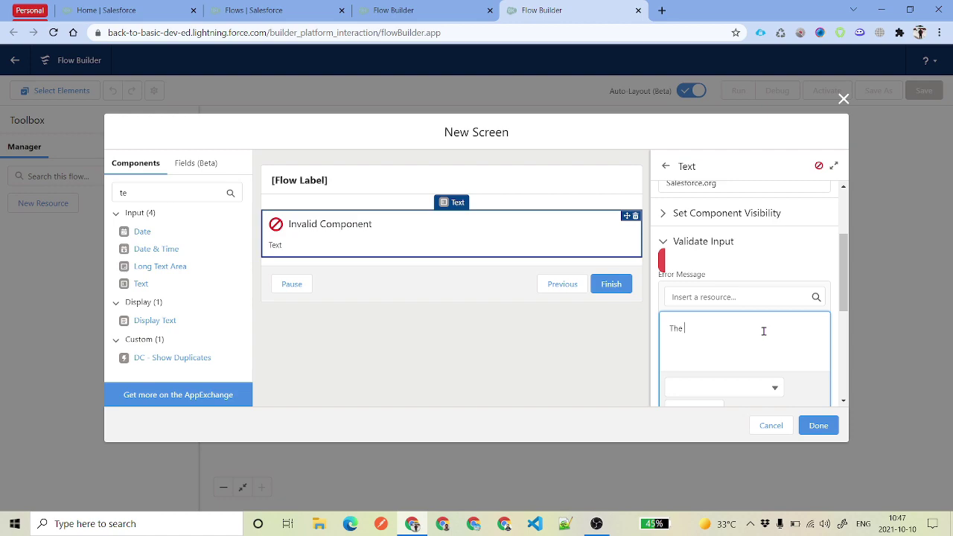
scroll(767, 332, "down", 3)
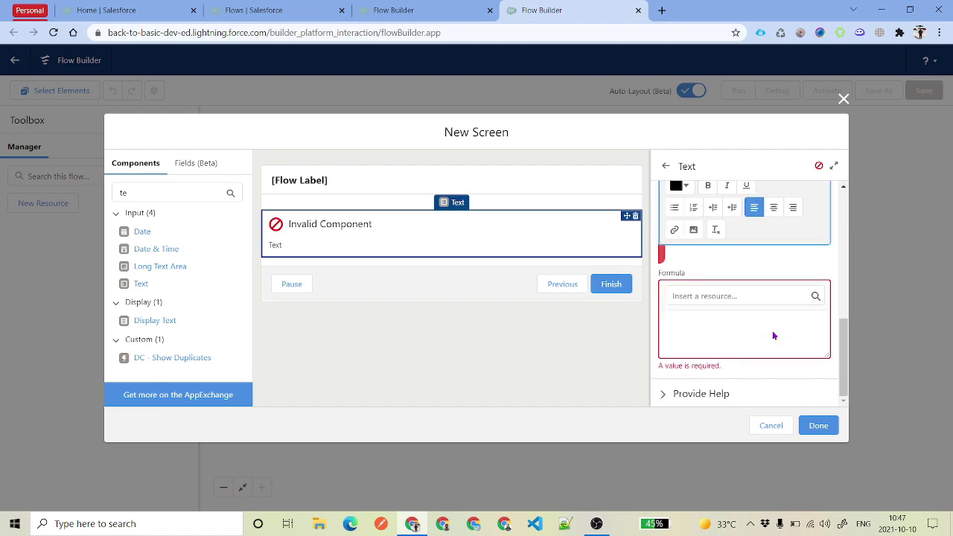
left_click(734, 297)
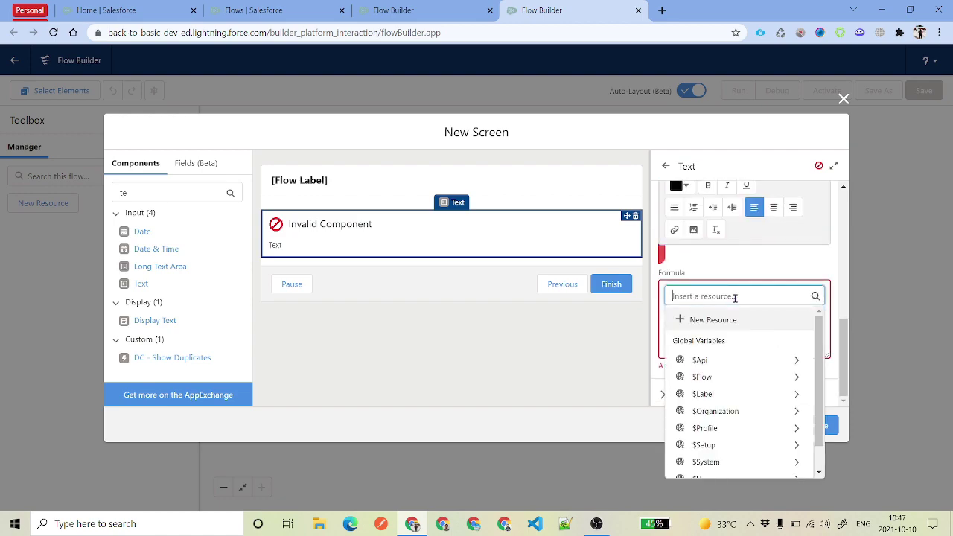
scroll(748, 355, "down", 1)
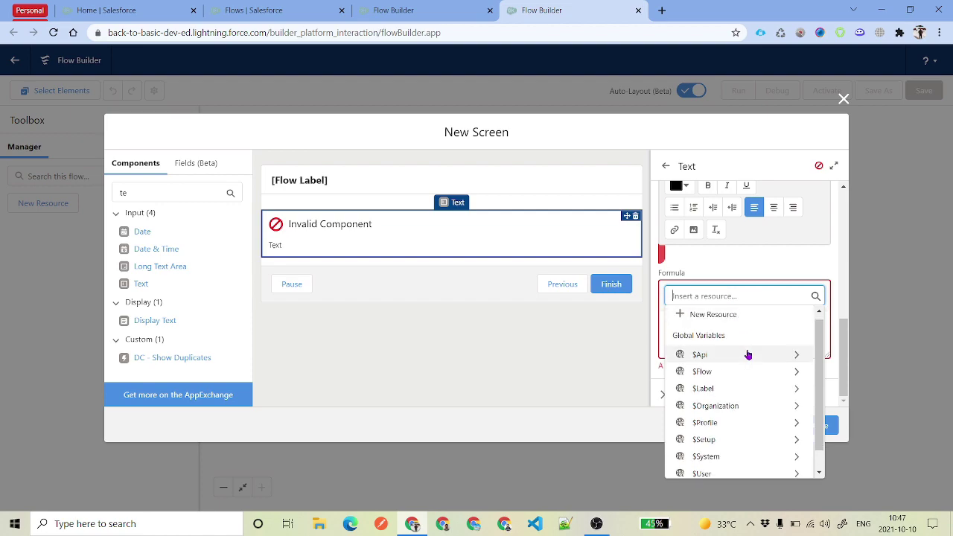
scroll(748, 355, "up", 1)
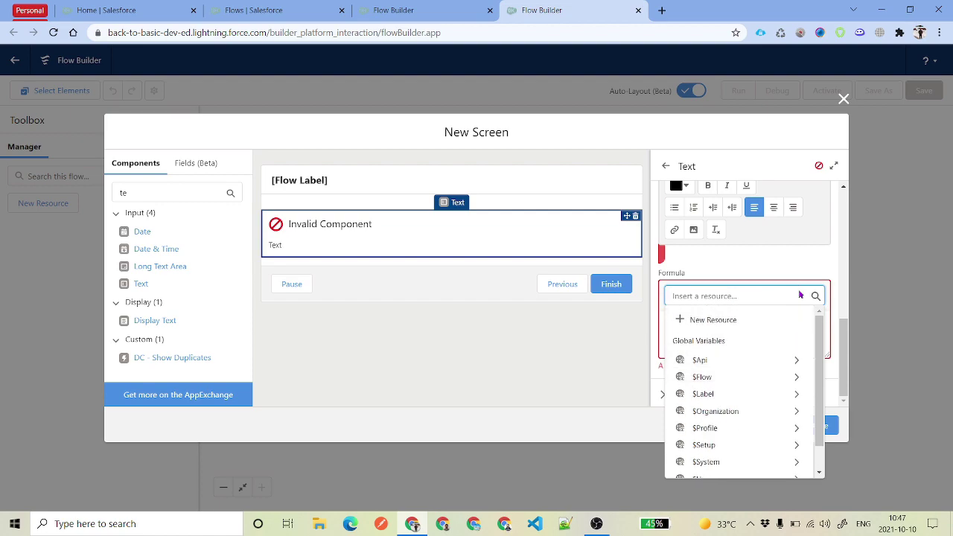
Step: Clear the Name field's validation error message and close the input validation settings
scroll(757, 352, "up", 3)
triple_click(754, 268)
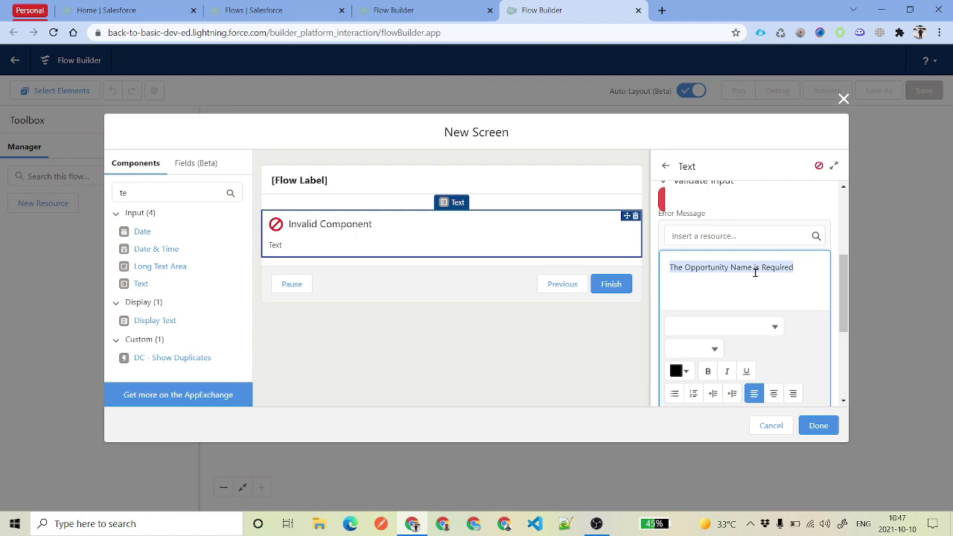
key("BackSpace")
scroll(755, 272, "up", 2)
left_click(711, 305)
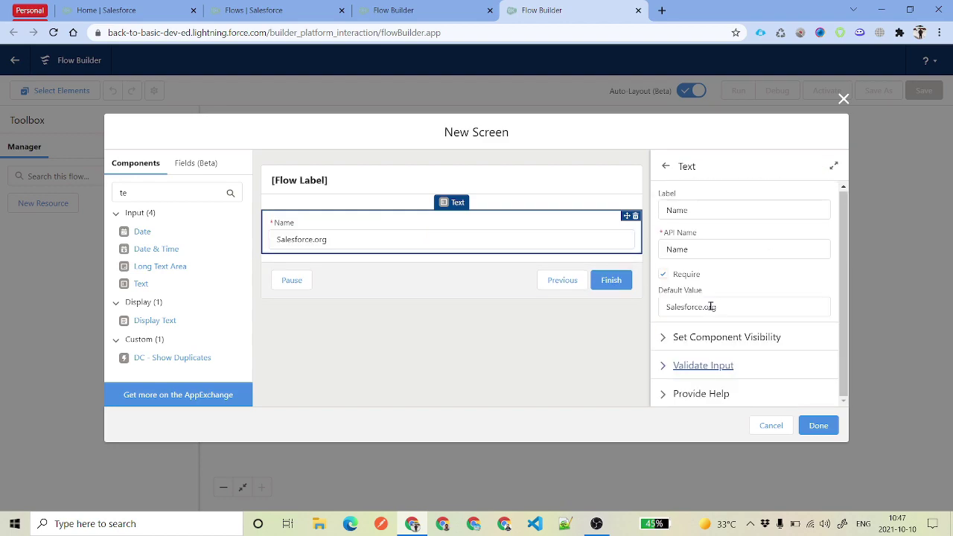
Step: Give the Name field the help text "The Name of the Opportunity", correcting the misspelled word
left_click(703, 393)
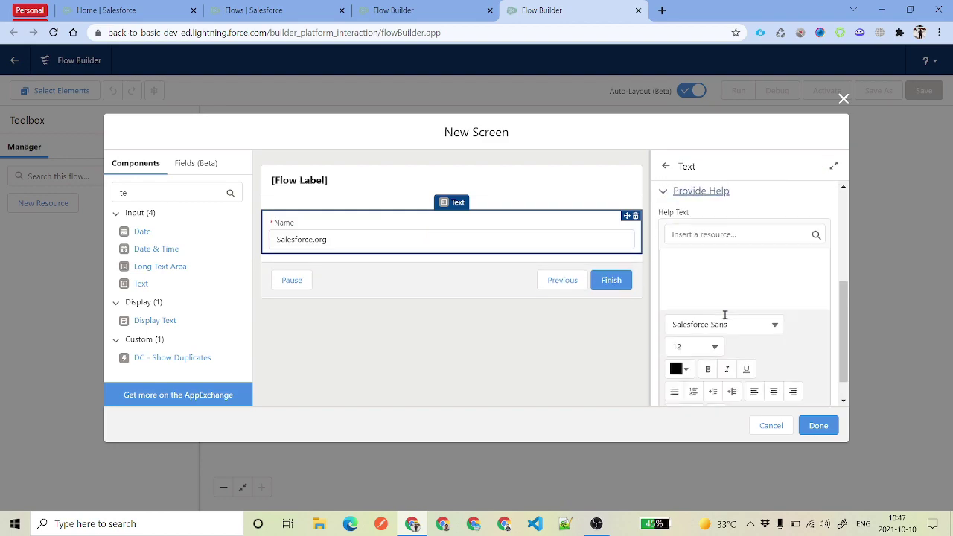
scroll(724, 314, "down", 1)
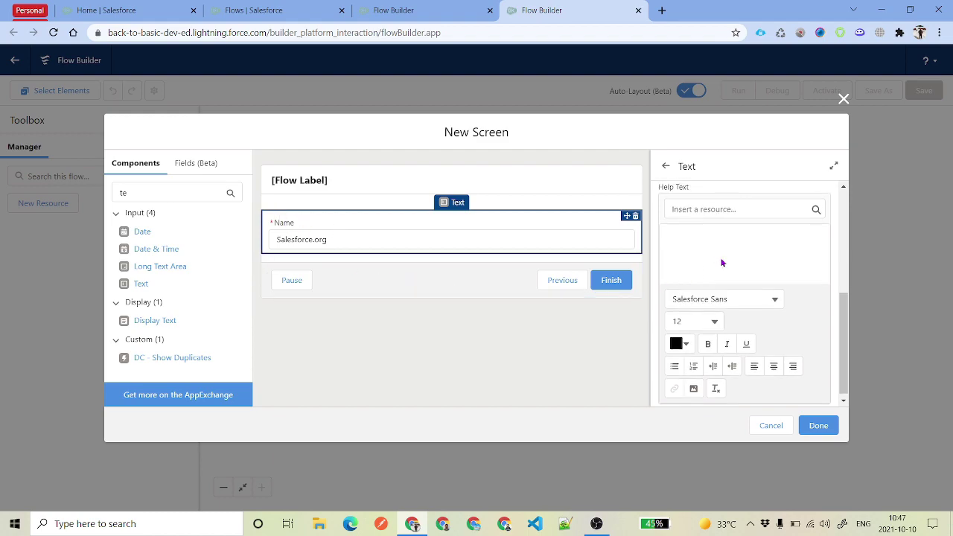
scroll(721, 263, "up", 2)
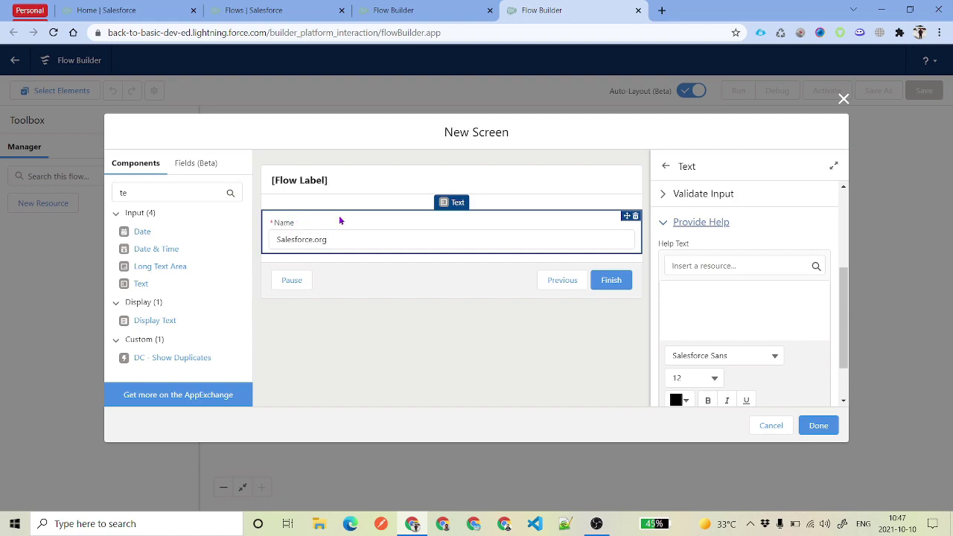
left_click(711, 303)
type("The Name of the Oppoirtunity")
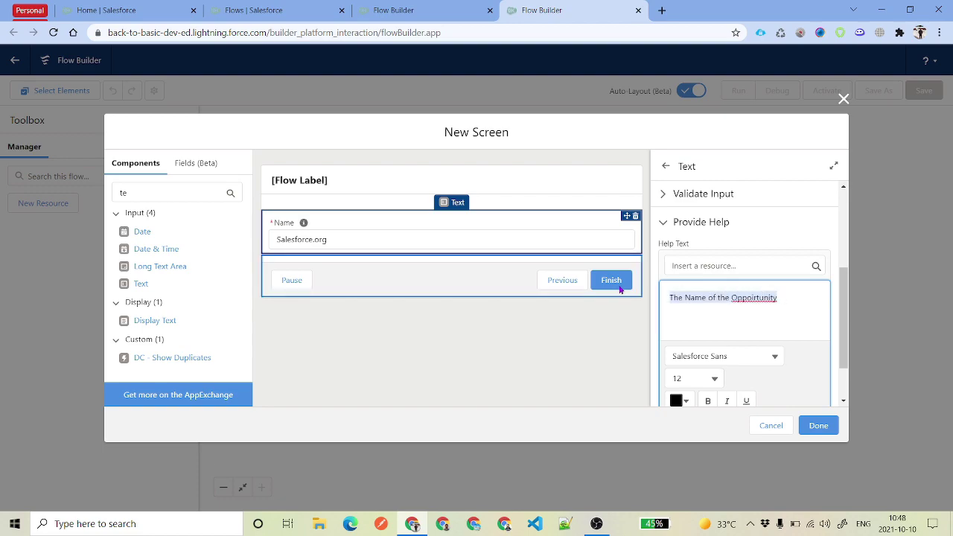
left_click(758, 297)
right_click(756, 296)
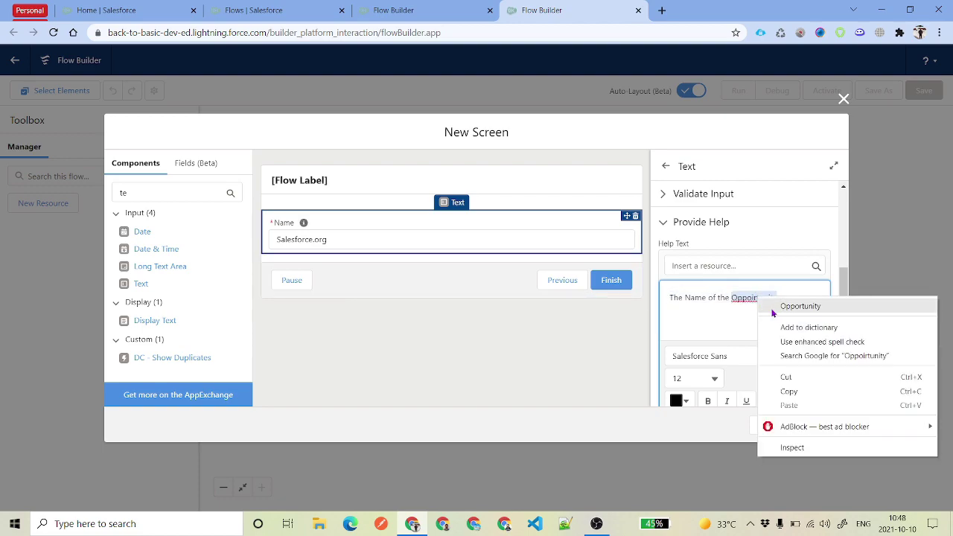
left_click(789, 304)
key("ctrl+a")
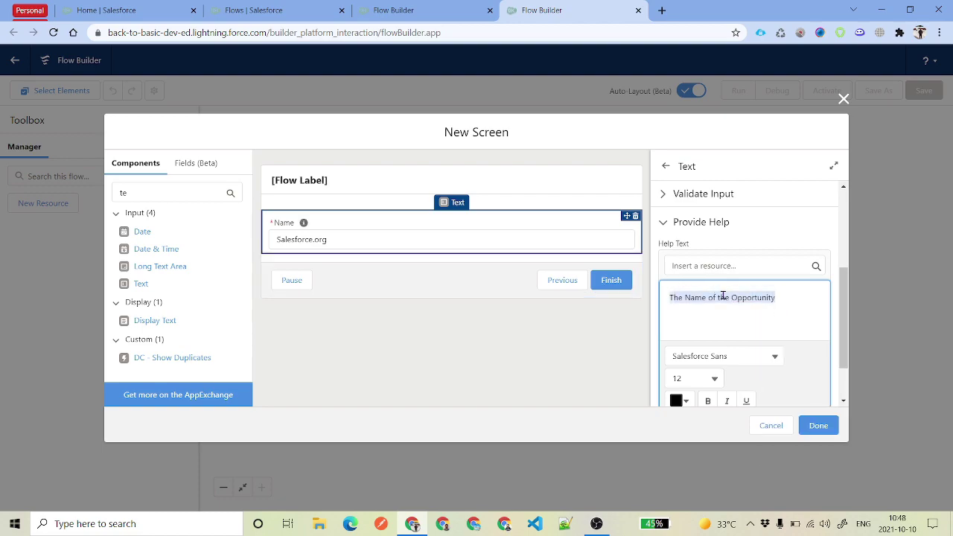
left_click(486, 345)
left_click(361, 227)
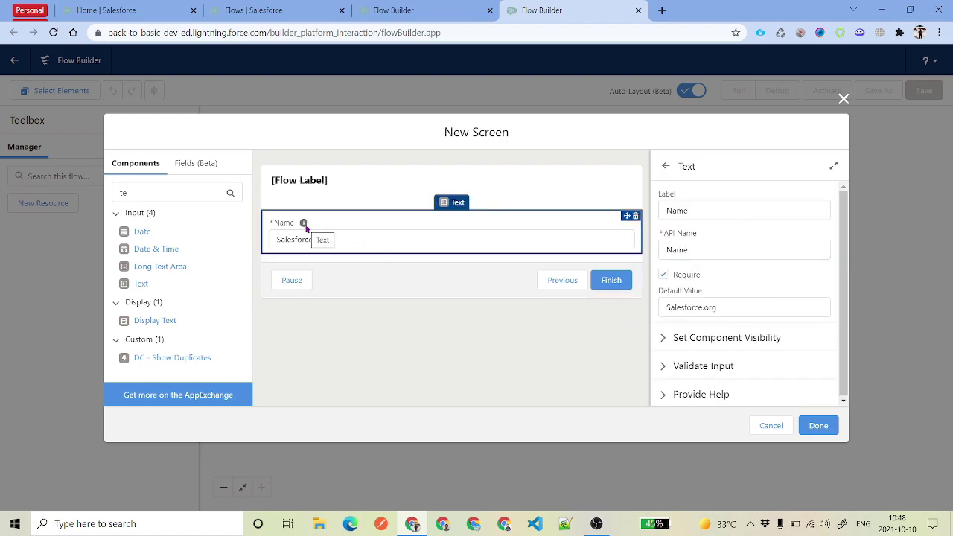
Step: Add a Date component below the Name field, label it "Close Date" and make it required
double_click(123, 192)
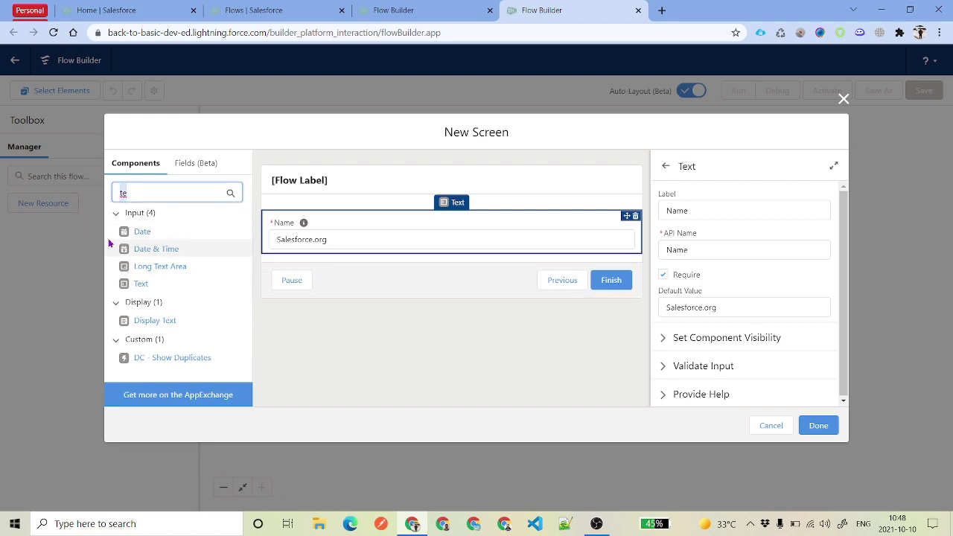
left_click_drag(142, 235, 352, 256)
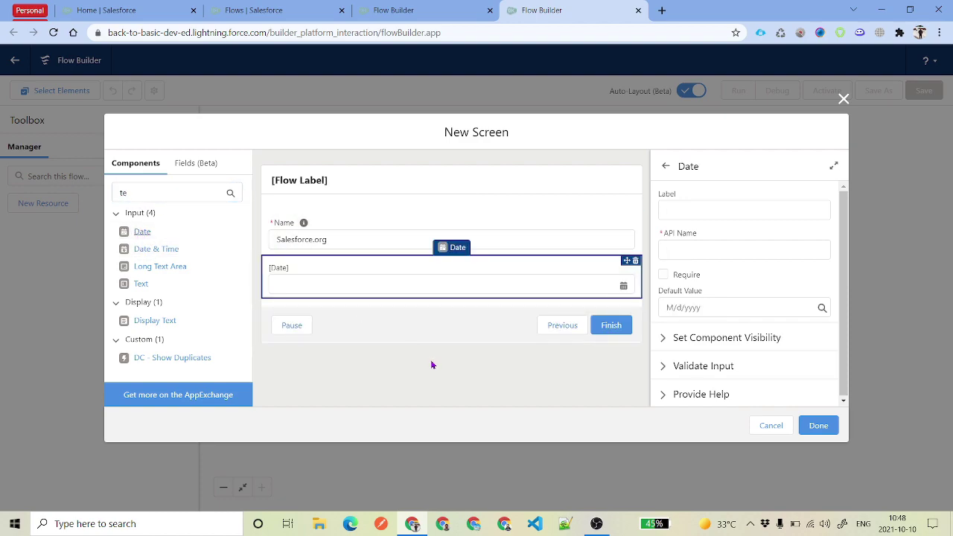
left_click(734, 212)
type("Close Date")
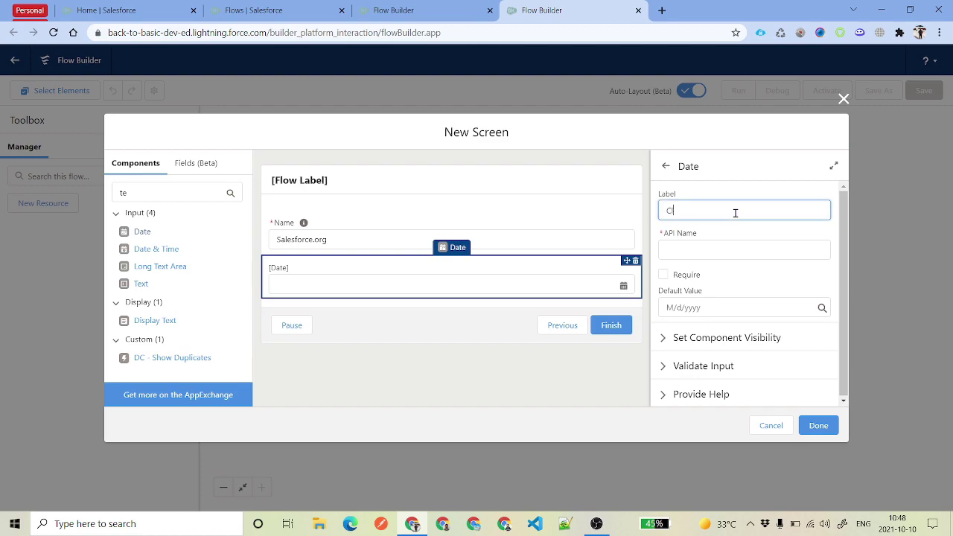
key("Tab")
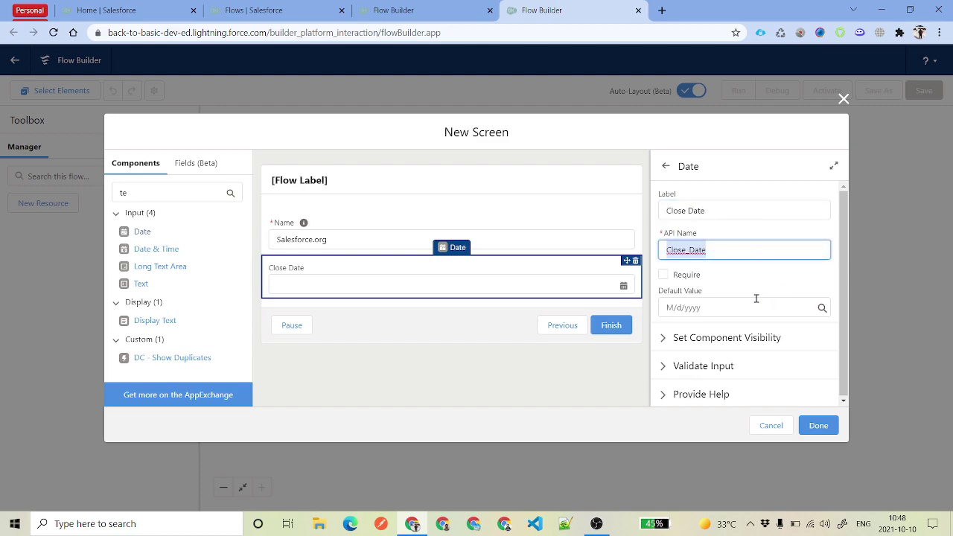
left_click(662, 274)
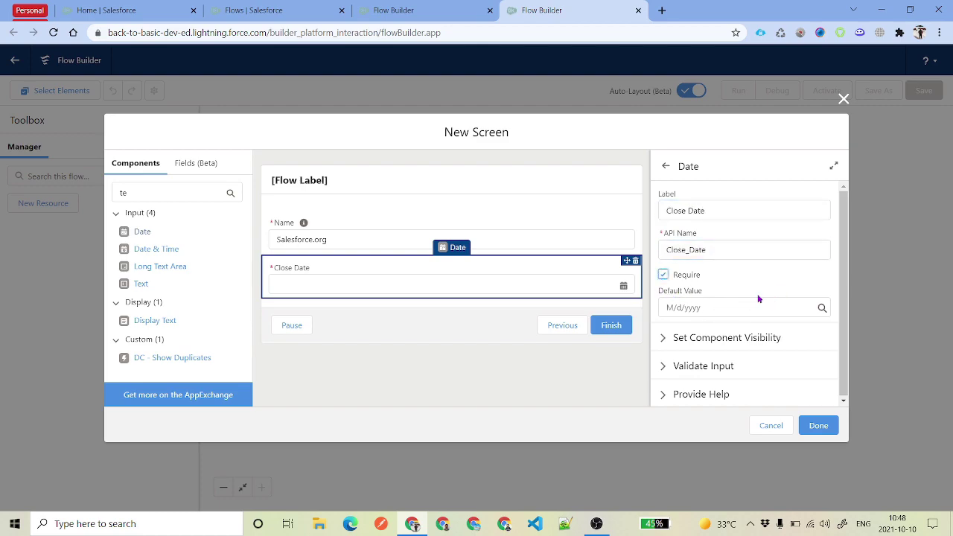
Step: Set the Close Date field's default value to {!$Flow.CurrentDate}
left_click(719, 310)
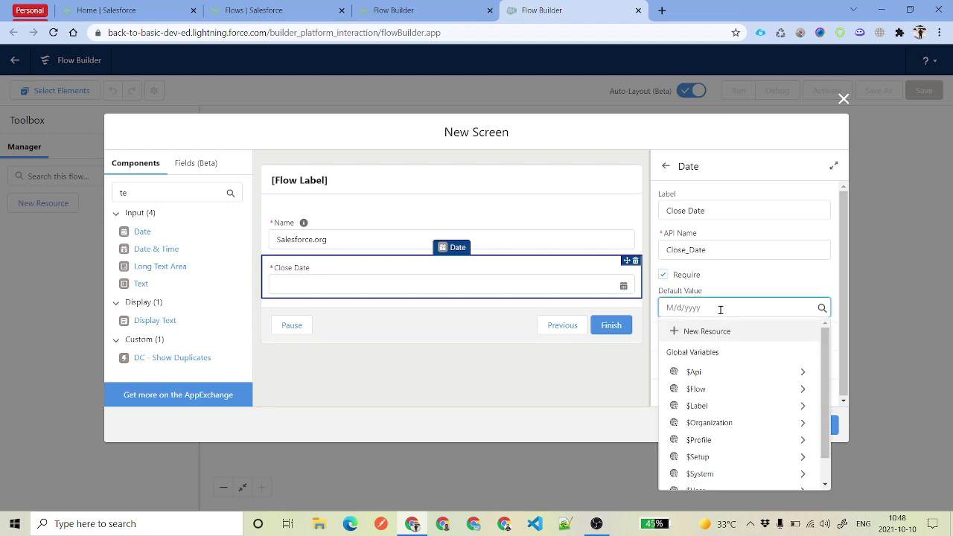
type("flo")
left_click(734, 349)
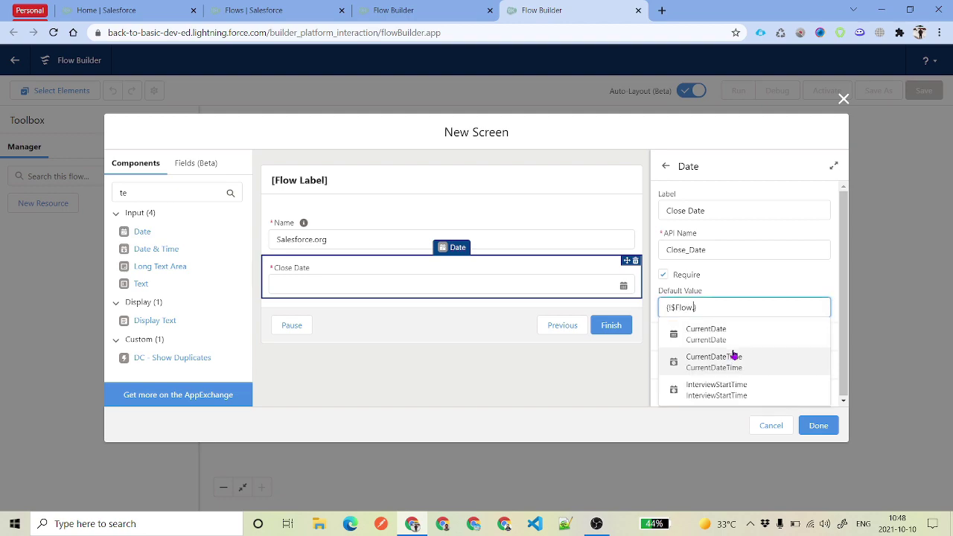
type("cur")
left_click(734, 347)
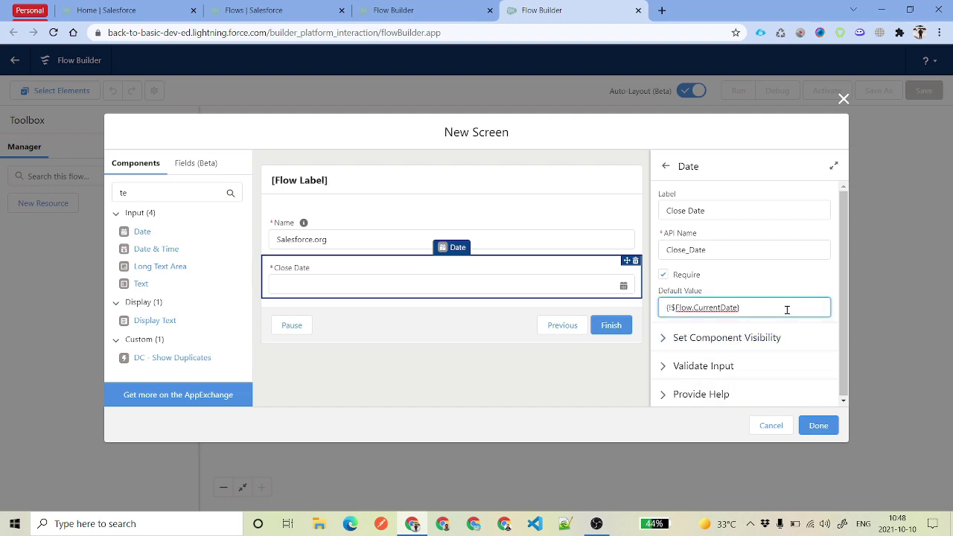
Step: Try adding "+ 32" to the Close Date field's default value, and remove the addition again
left_click(785, 308)
type("+ 32")
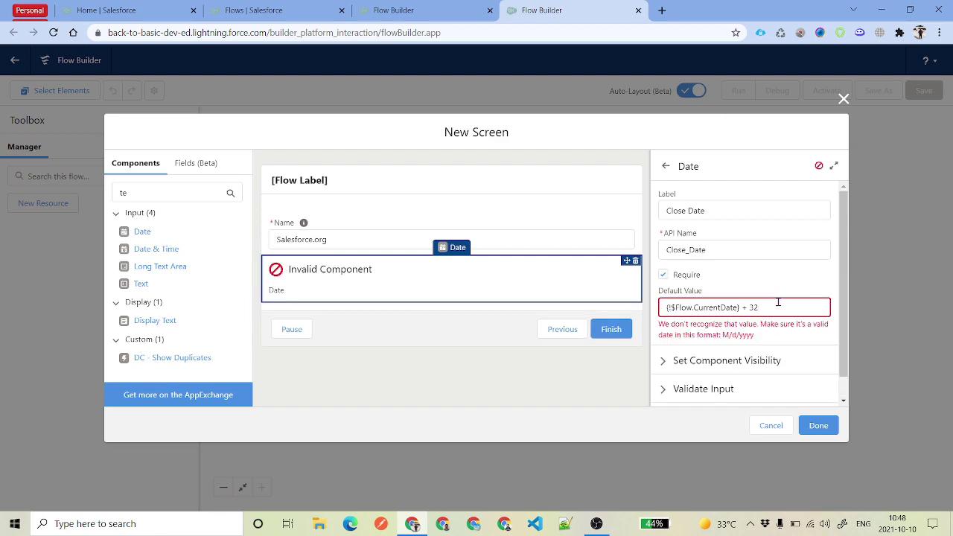
key("BackSpace")
key("BackSpace")
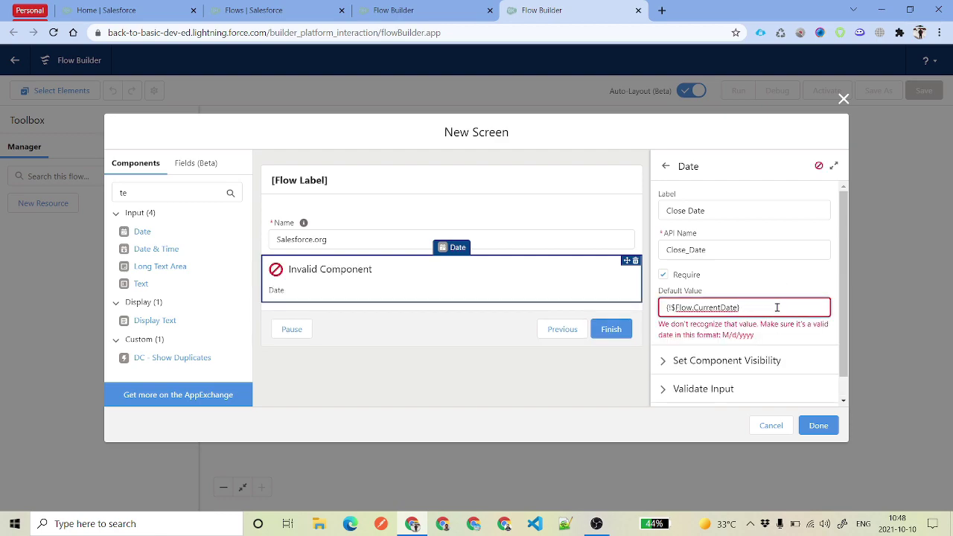
left_click(764, 290)
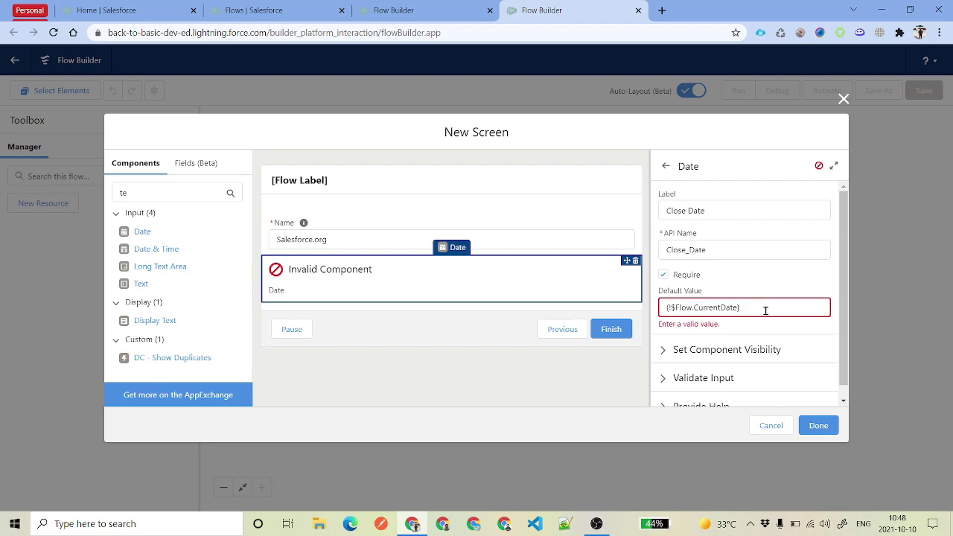
left_click(759, 304)
left_click(768, 285)
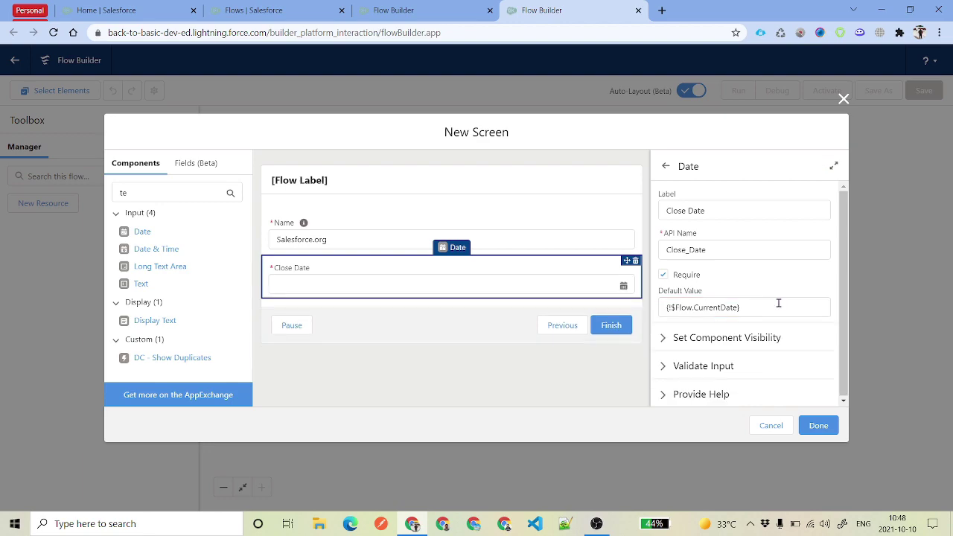
Step: Set the Close Date field's visibility to display when All Conditions Are Met (AND)
left_click(701, 344)
scroll(744, 312, "down", 1)
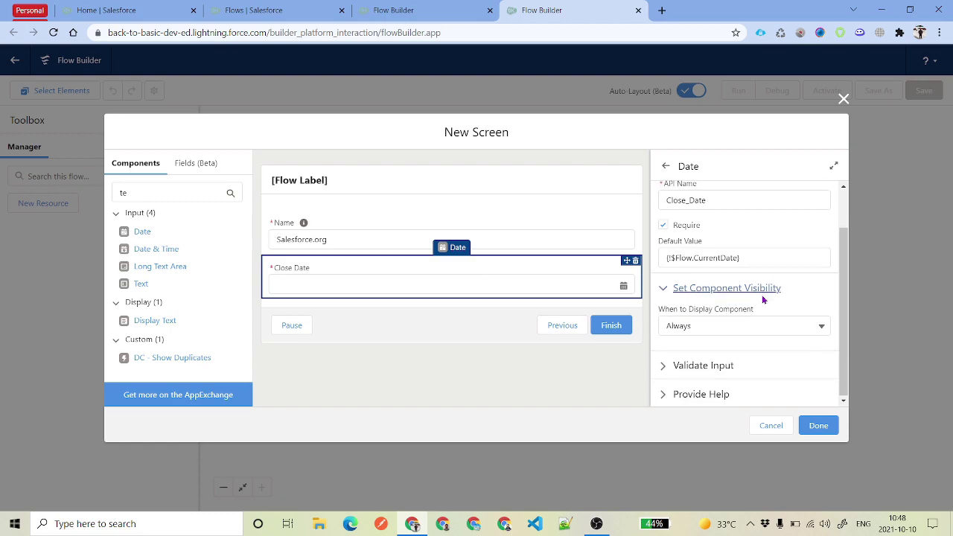
left_click(717, 327)
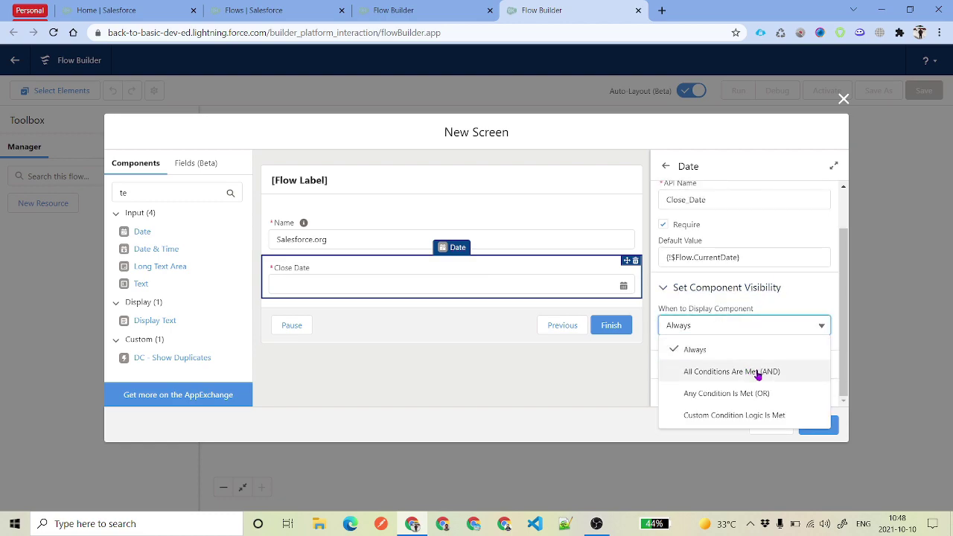
left_click(744, 371)
scroll(726, 308, "down", 1)
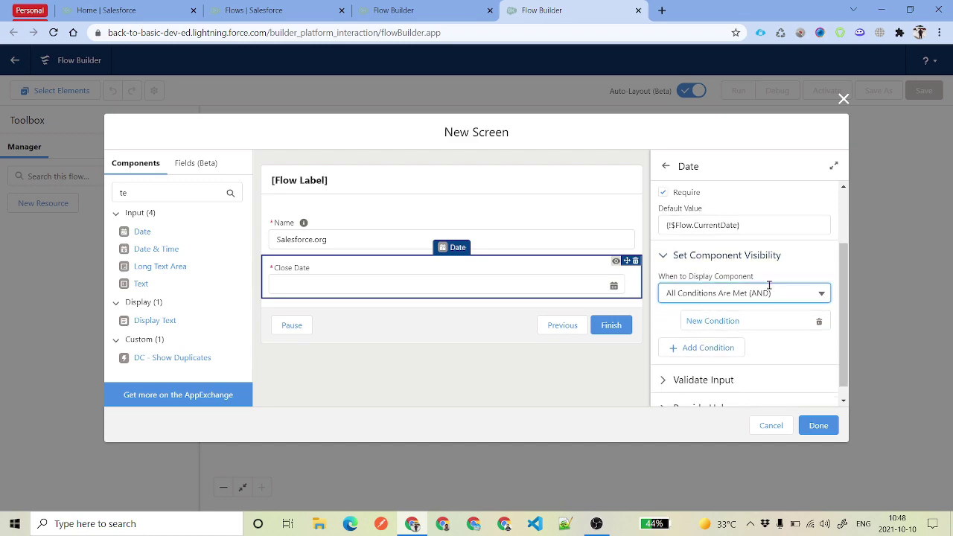
Step: Define the Close Date visibility condition as Name Does Not Equal Empty String (Not Null), and open the field's help settings
left_click(714, 306)
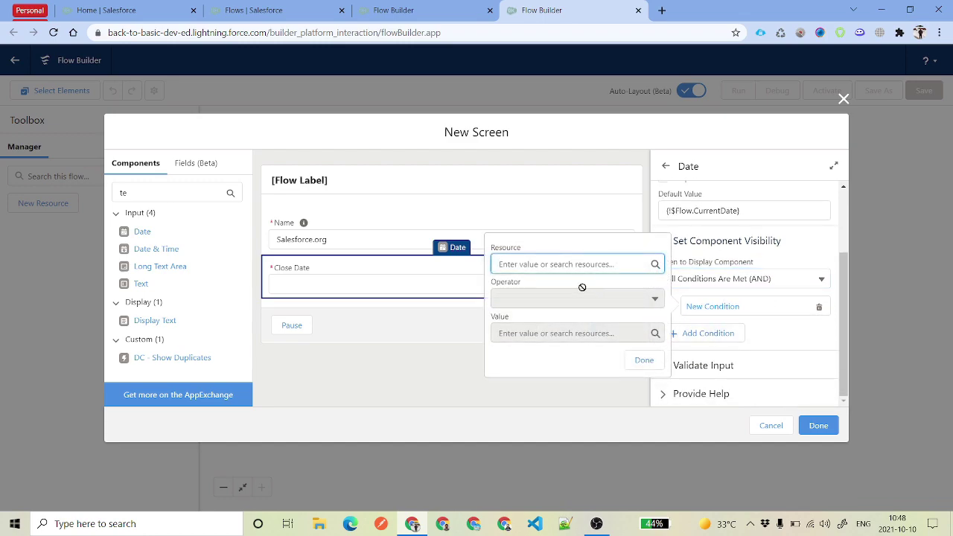
left_click(574, 263)
left_click(534, 338)
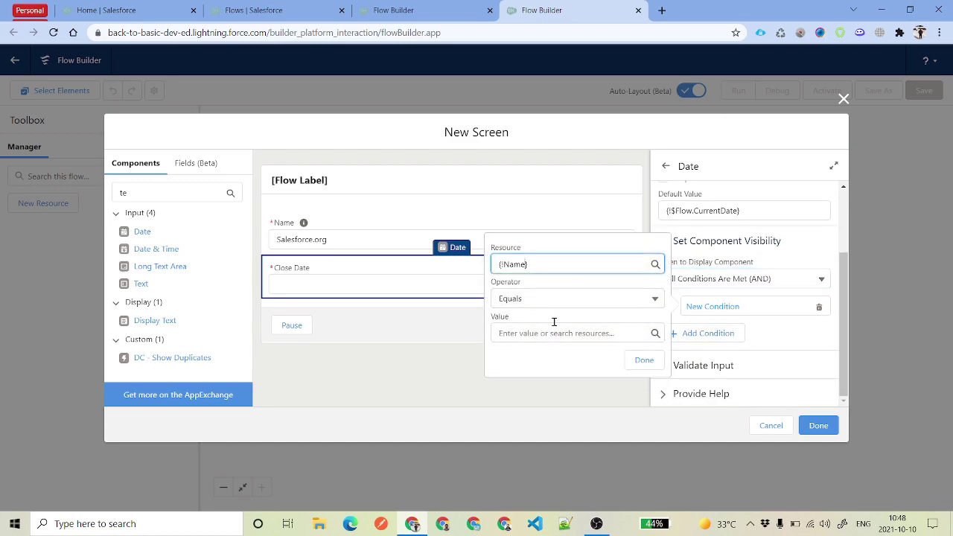
left_click(558, 297)
left_click(563, 344)
left_click(536, 333)
left_click(565, 186)
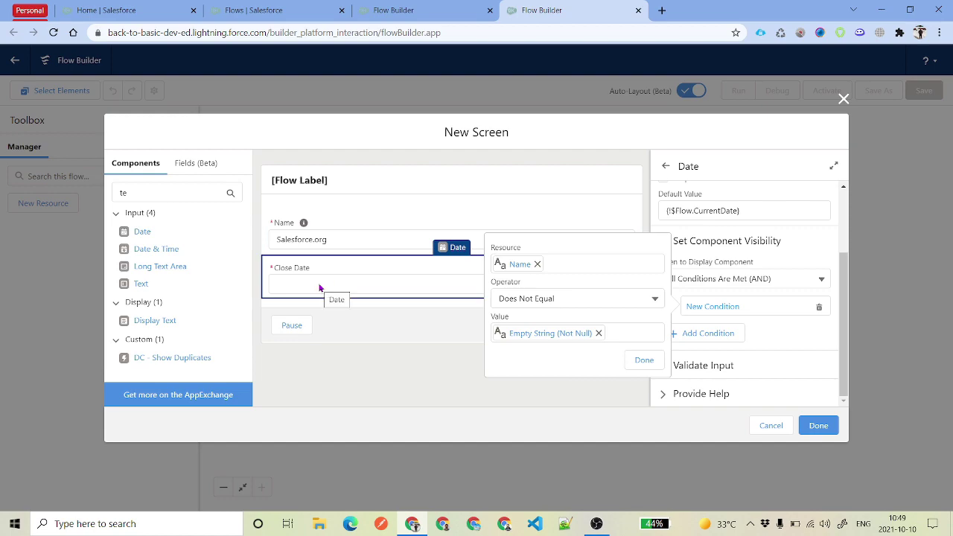
left_click(642, 360)
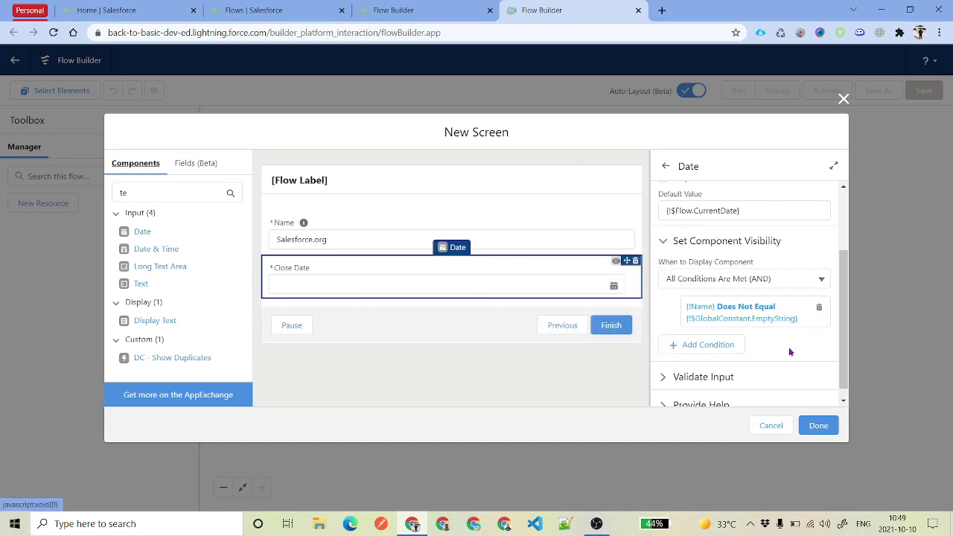
scroll(786, 311, "down", 1)
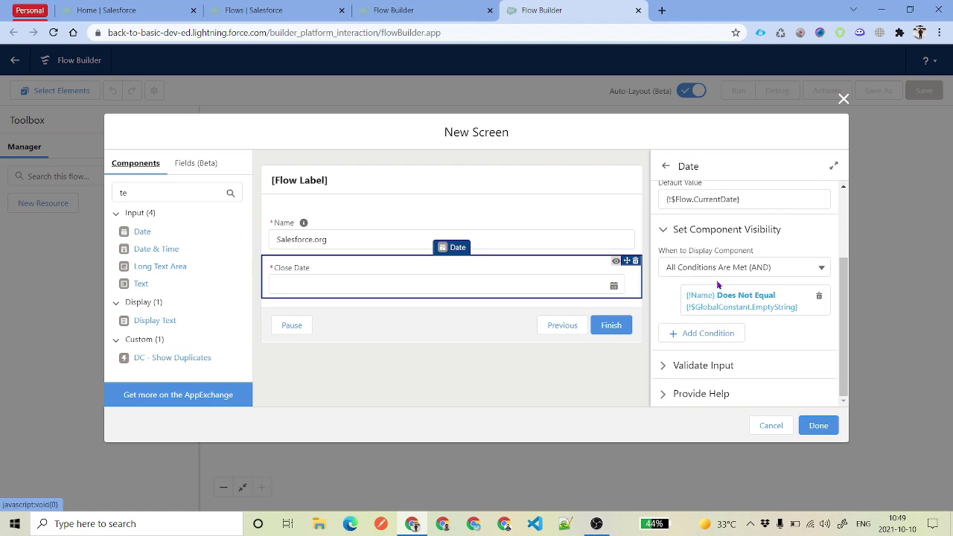
left_click(701, 396)
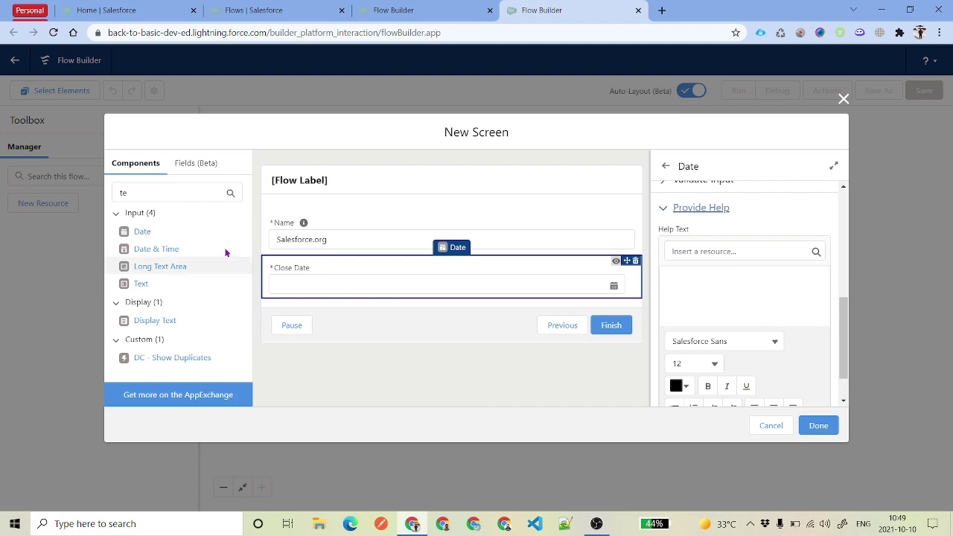
Step: Add a Picklist component below Close Date, label it "StageName" and make it required
left_click(160, 193)
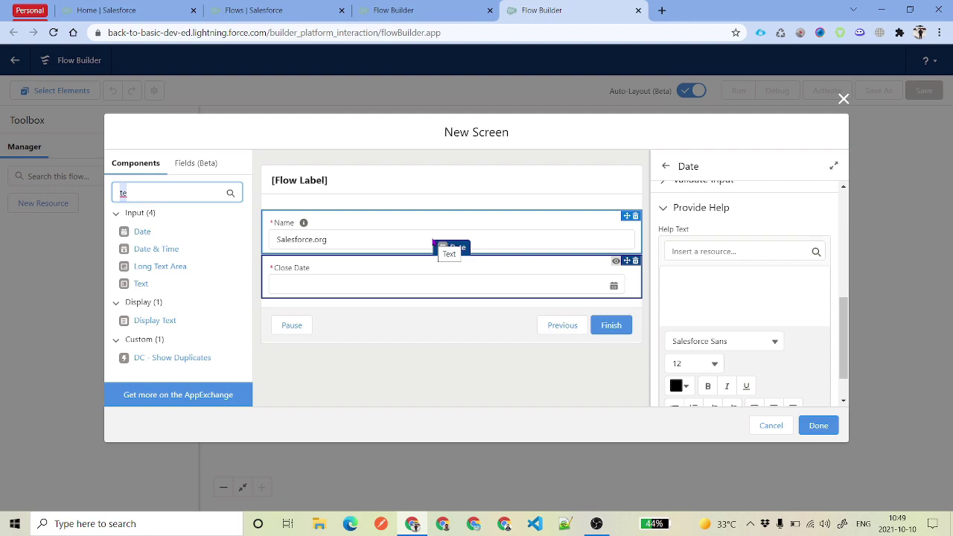
type("Pick")
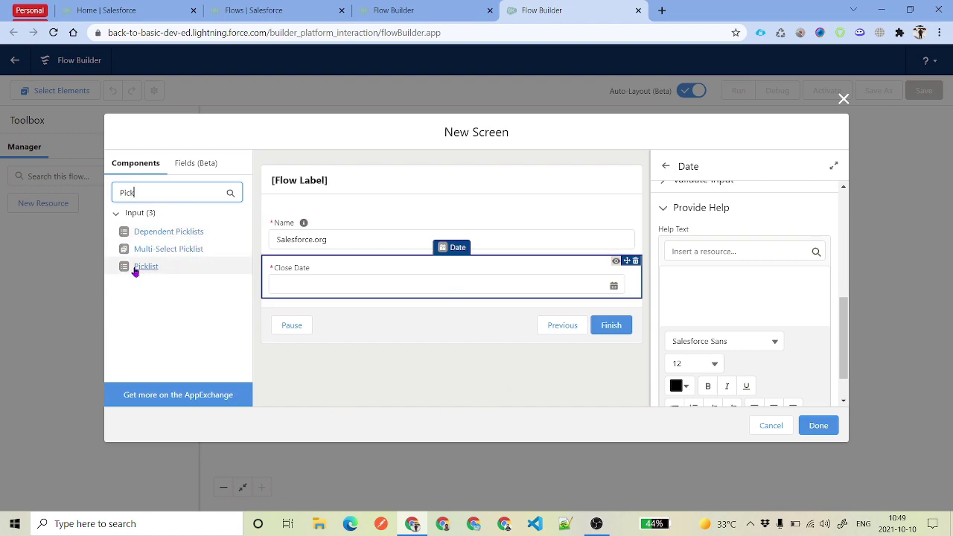
left_click_drag(134, 270, 335, 319)
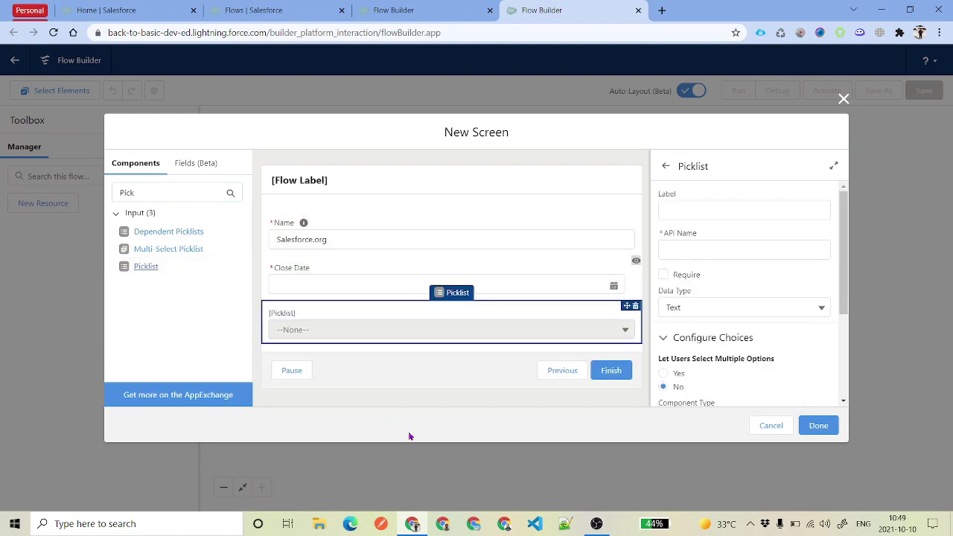
left_click(704, 208)
type("Stagen")
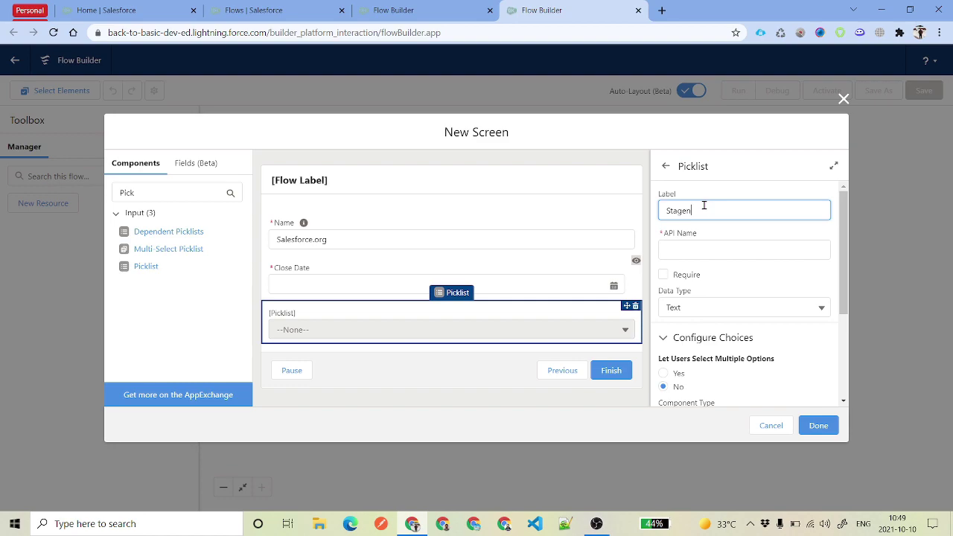
type("aame")
left_click(692, 274)
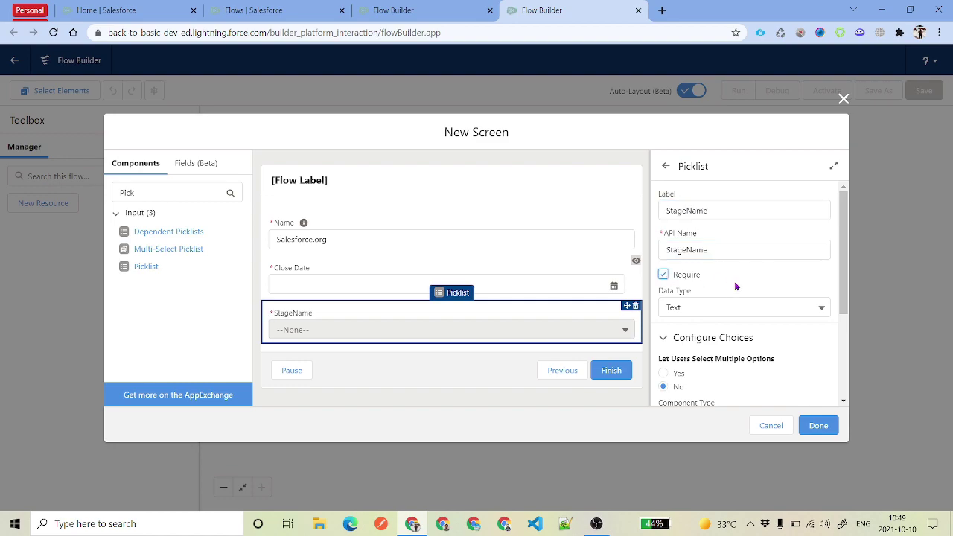
scroll(733, 283, "down", 1)
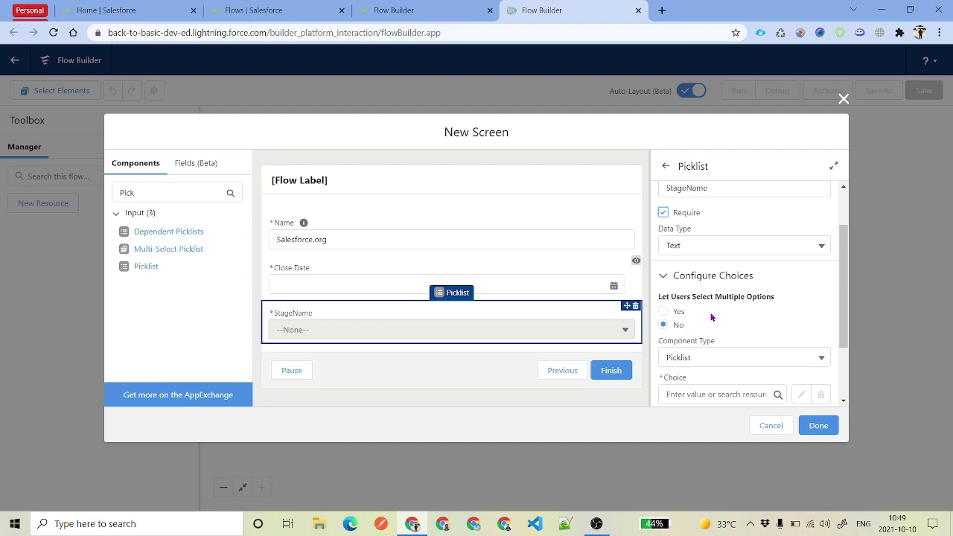
scroll(683, 327, "down", 2)
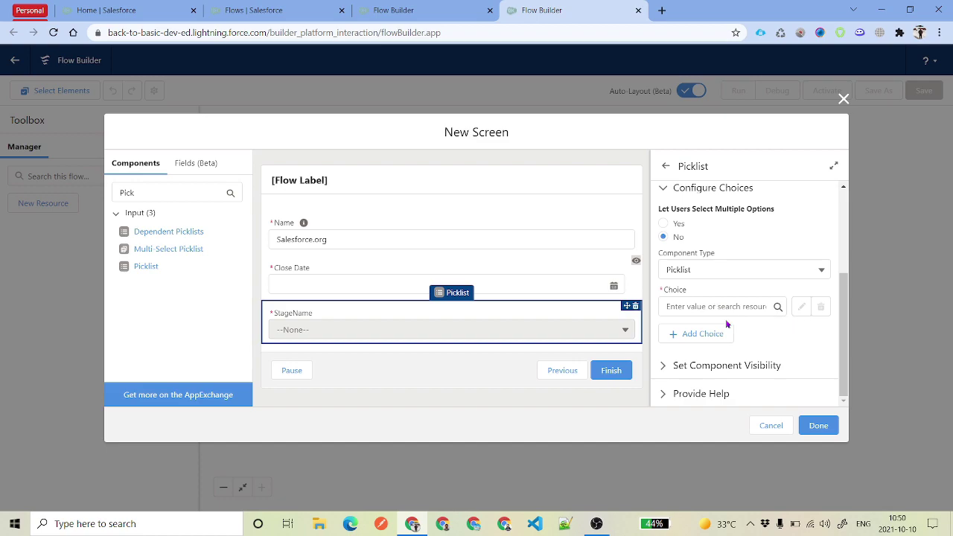
Step: Create a new choice resource for the StageName picklist, with resource type Choice and API name ClosedWon
left_click(688, 307)
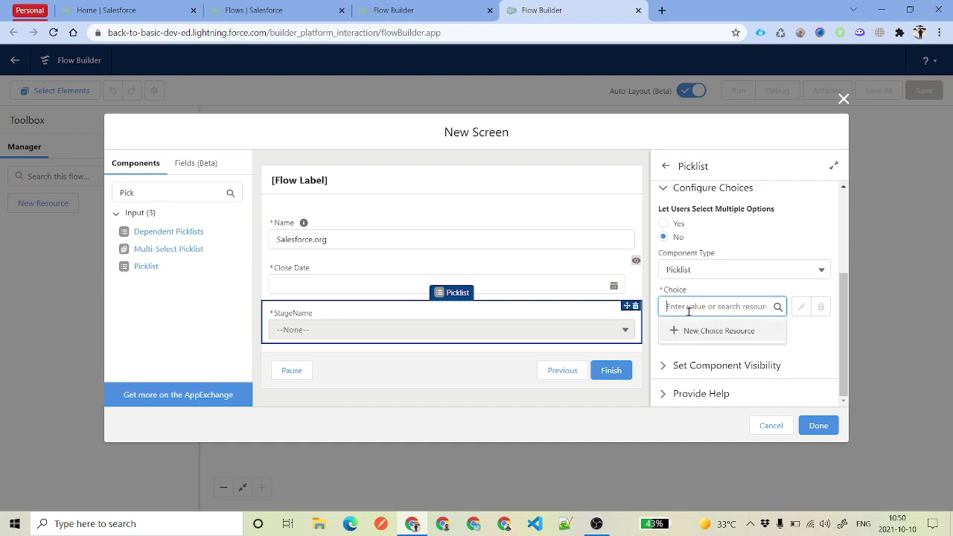
left_click(723, 333)
left_click(377, 232)
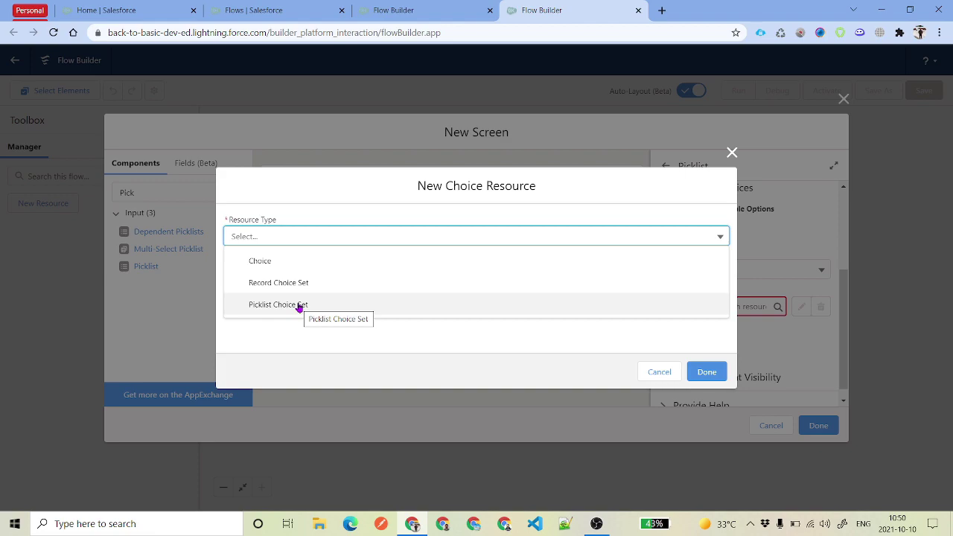
left_click(308, 262)
left_click(276, 199)
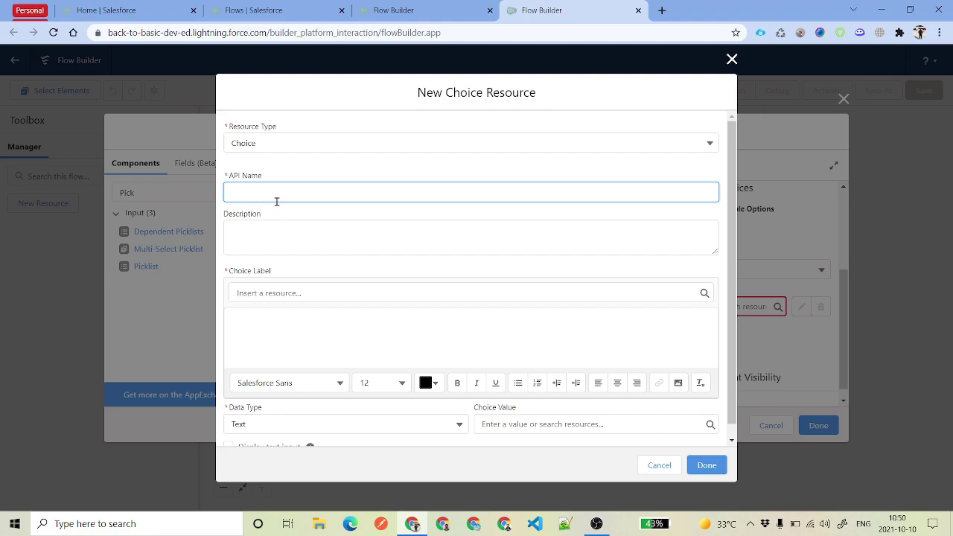
type("ClosedWon")
Step: Set the choice value of the ClosedWon resource to "Closed Won"
left_click(294, 291)
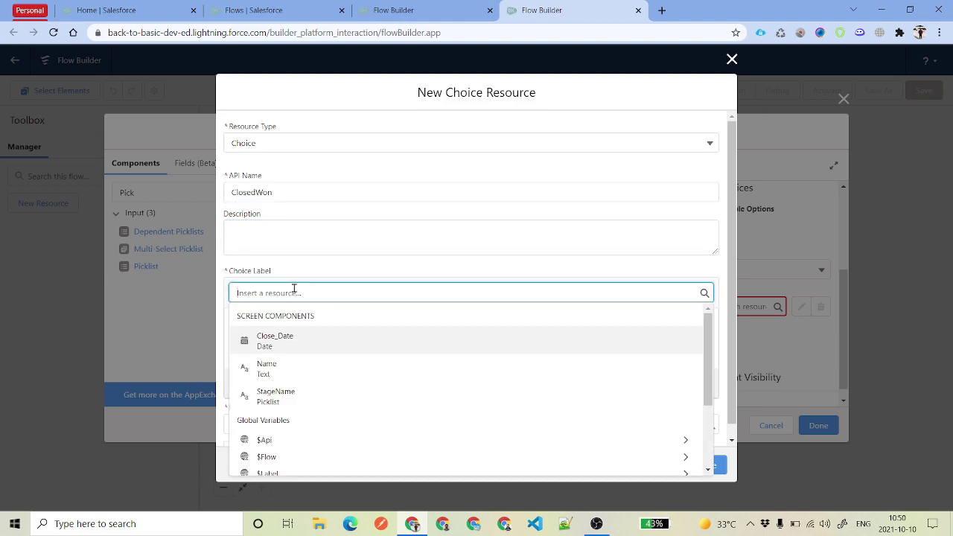
left_click(257, 191)
left_click(347, 338)
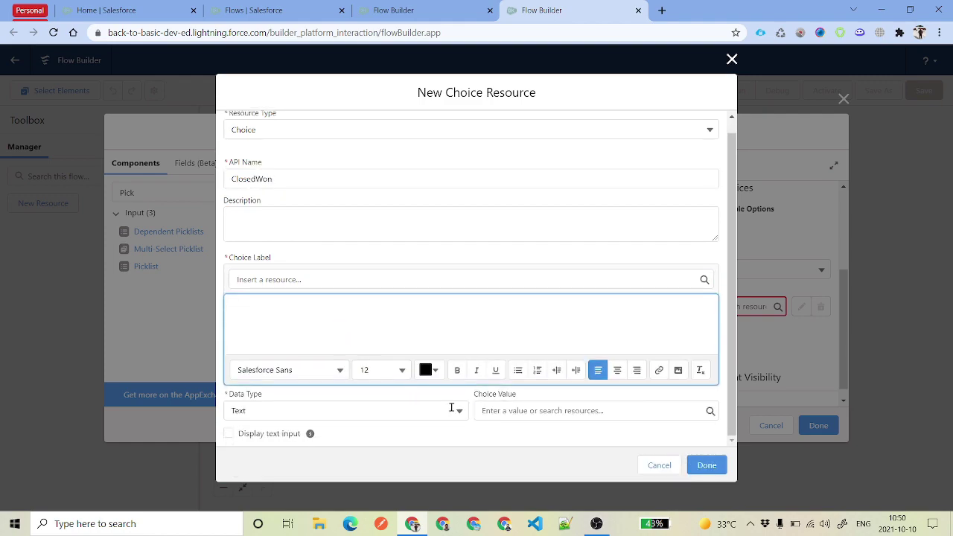
left_click(514, 408)
type("ClosedWon")
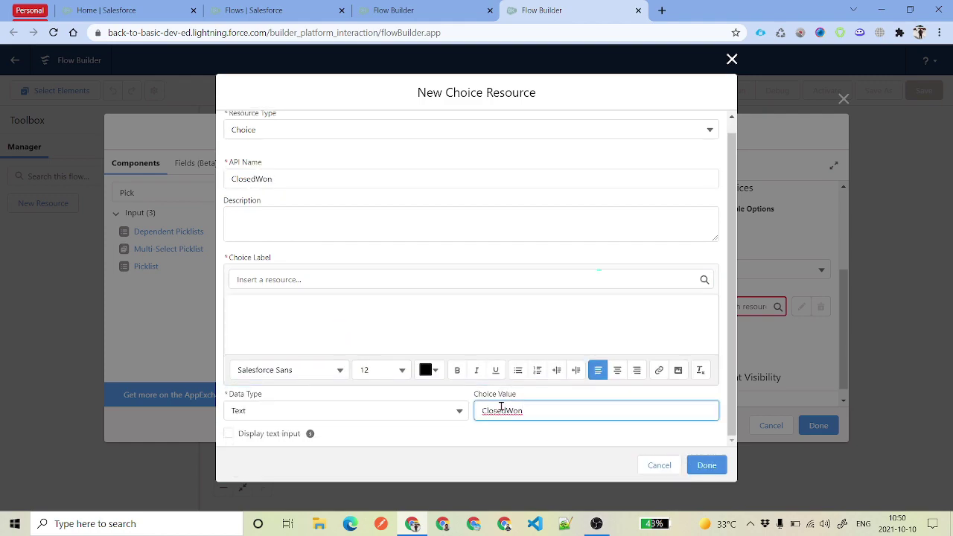
double_click(253, 178)
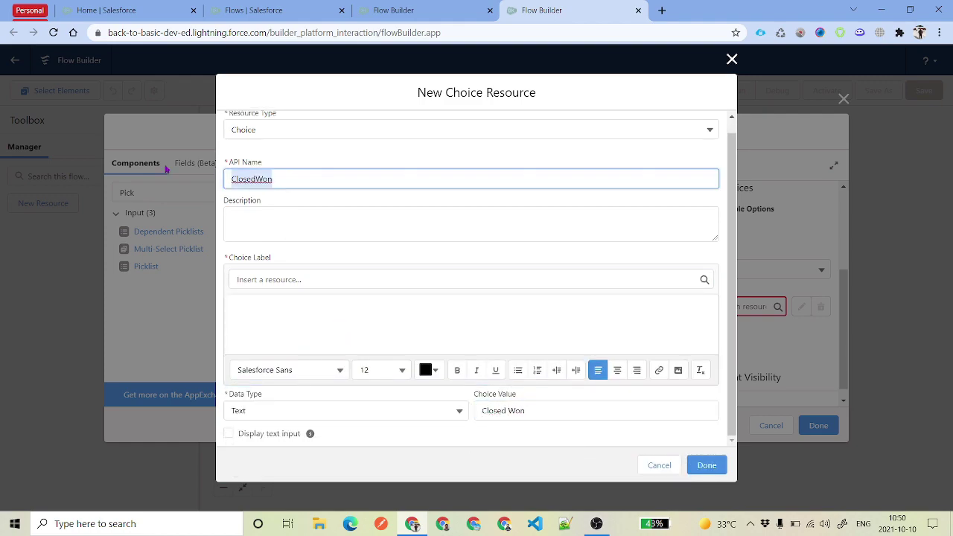
left_click_drag(540, 410, 459, 413)
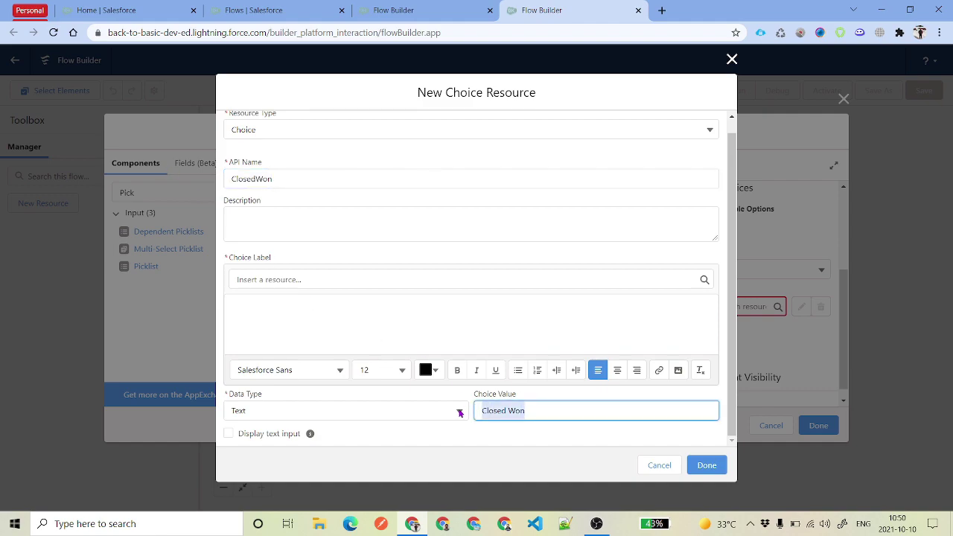
Step: Enter "ClosedWon" as the choice label text and save the choice resource
left_click(292, 276)
type("ClosedWon")
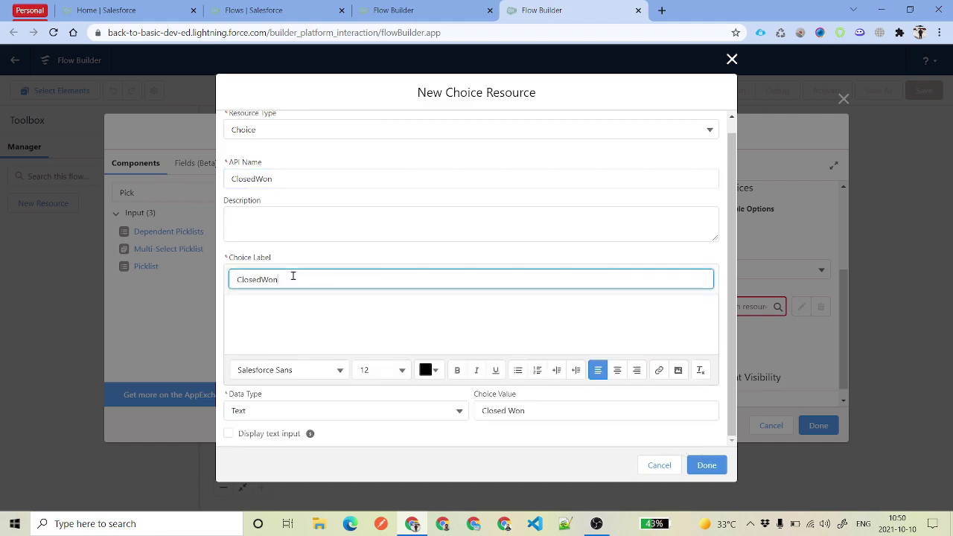
left_click_drag(302, 280, 221, 283)
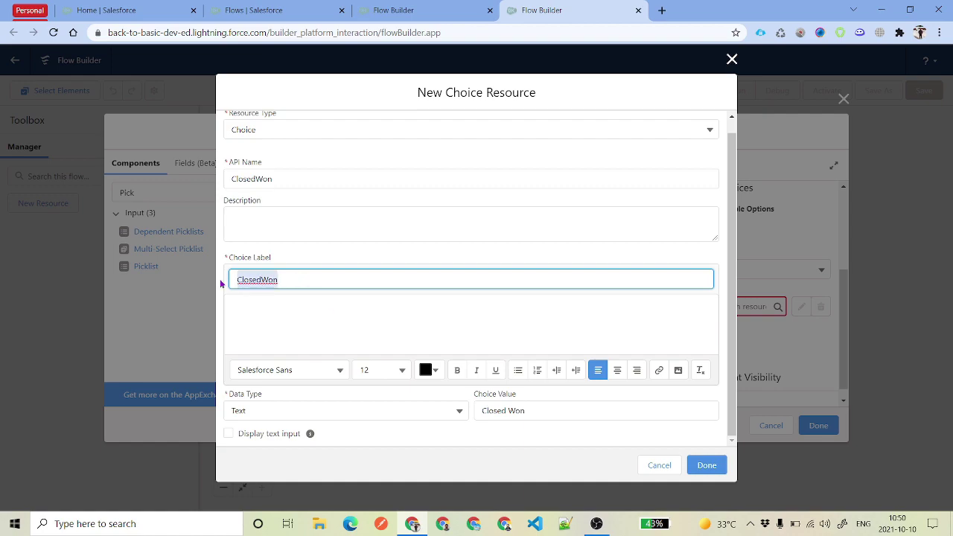
key("ctrl+x")
left_click(295, 317)
key("ctrl+v")
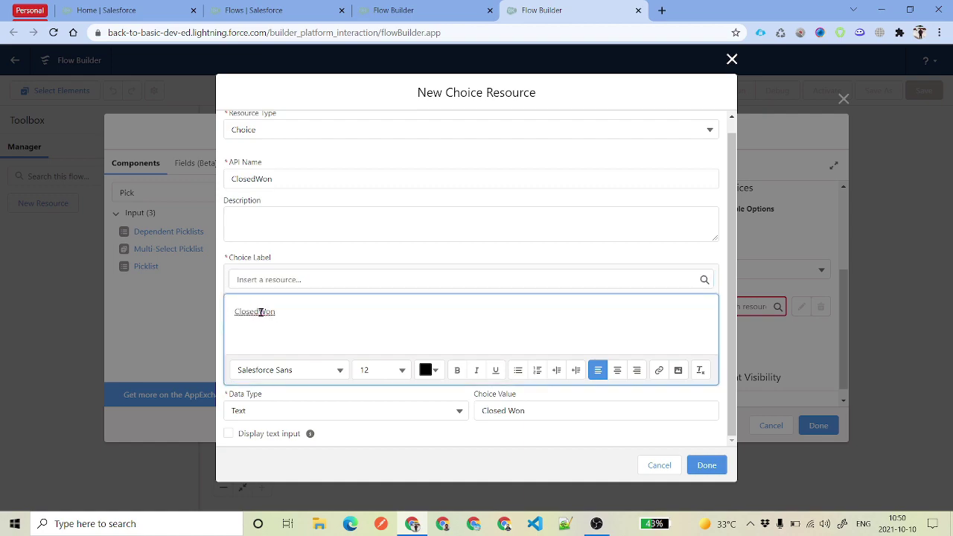
left_click(261, 311)
left_click(705, 465)
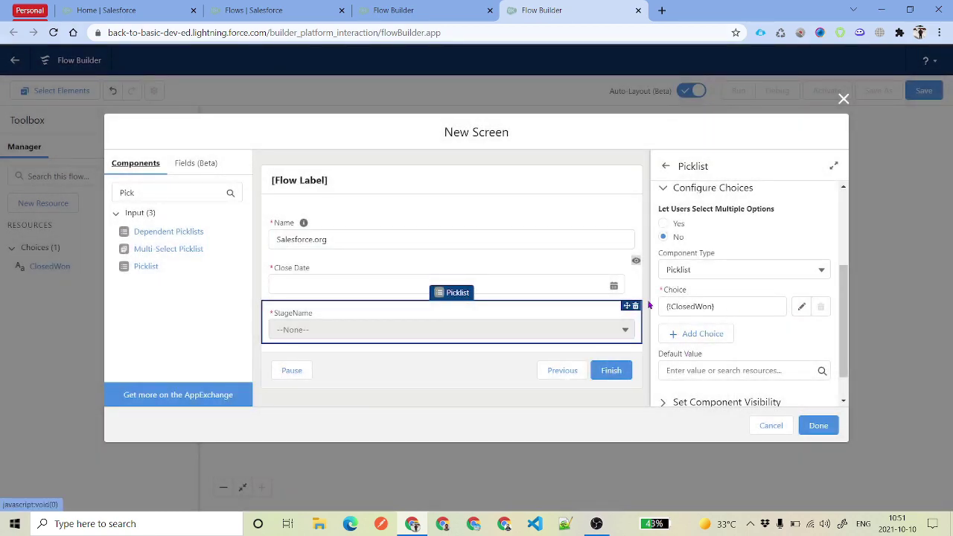
Step: Add a second StageName choice as a new Choice resource with API name ClosedLost and "Closed Lost" as label and value
left_click(694, 335)
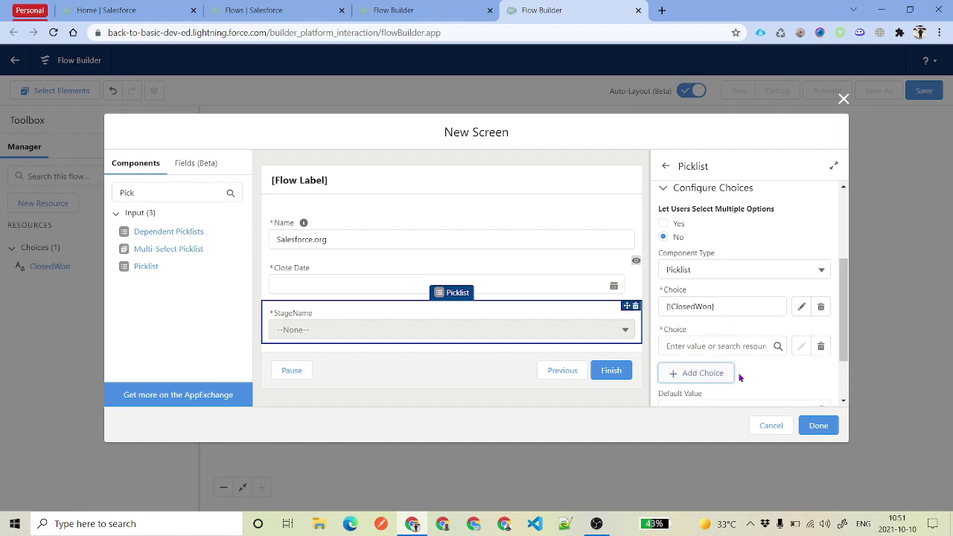
left_click(716, 346)
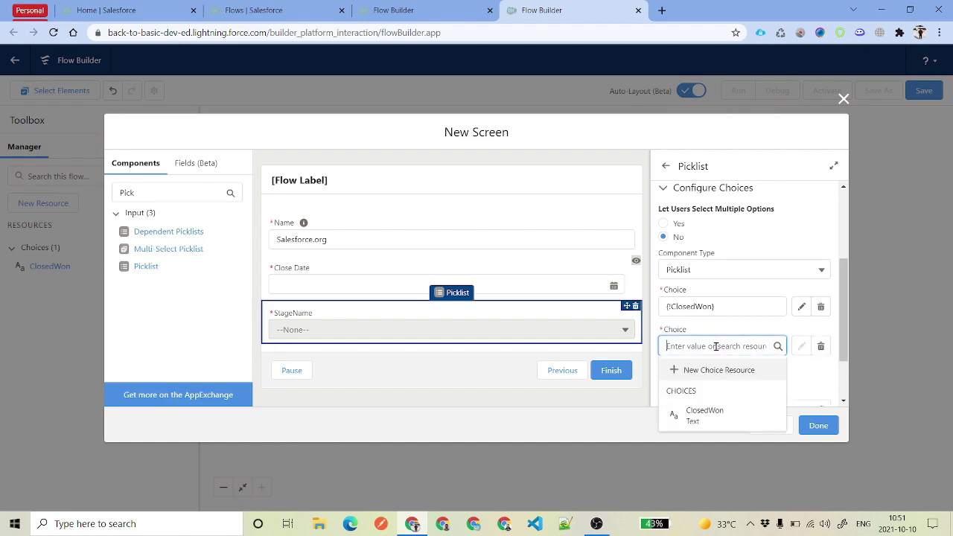
left_click(731, 384)
left_click(292, 236)
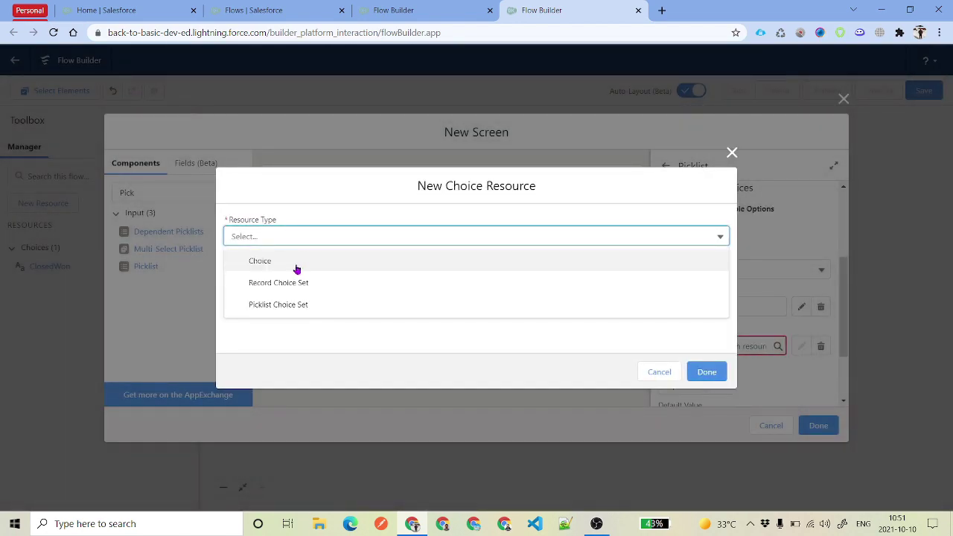
left_click(295, 266)
left_click(295, 192)
key("ctrl+v")
key("ctrl+a")
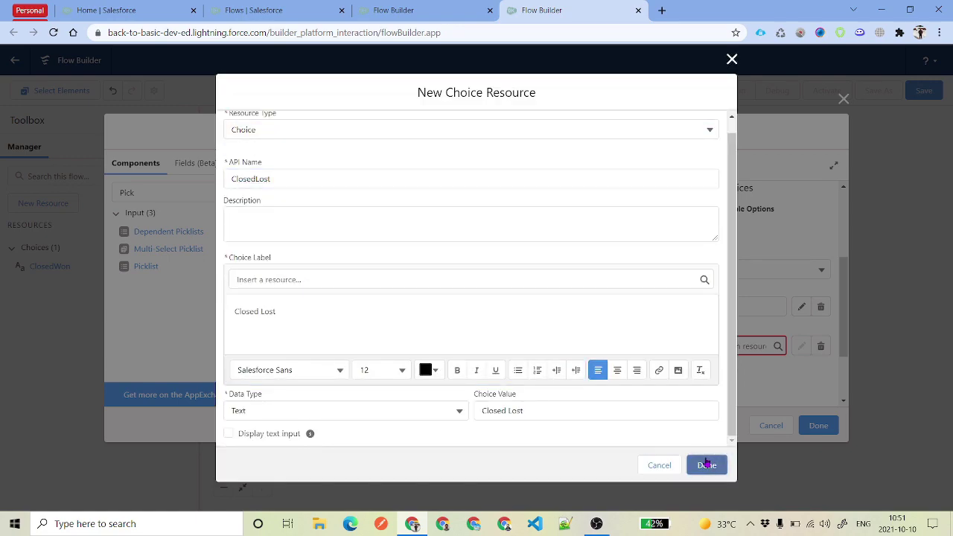
left_click(704, 463)
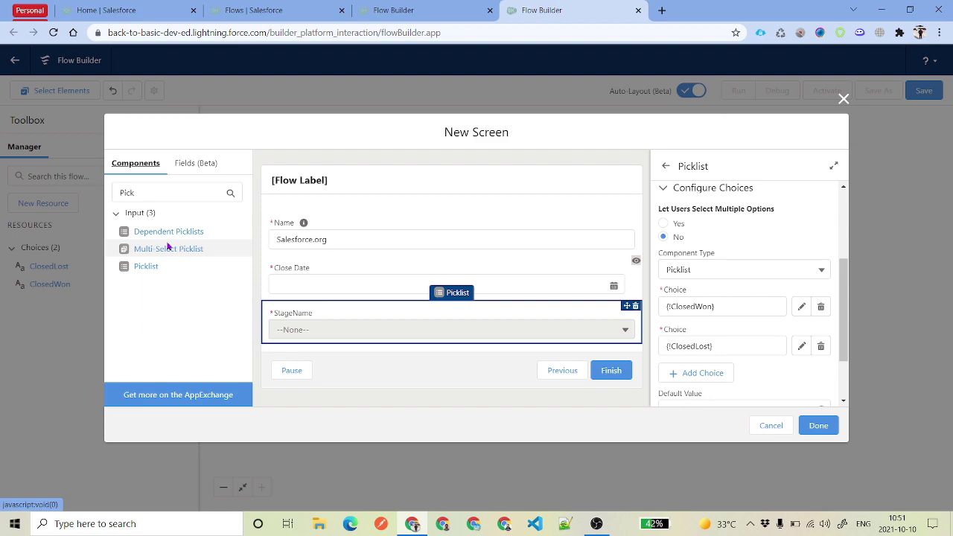
left_click_drag(139, 193, 79, 196)
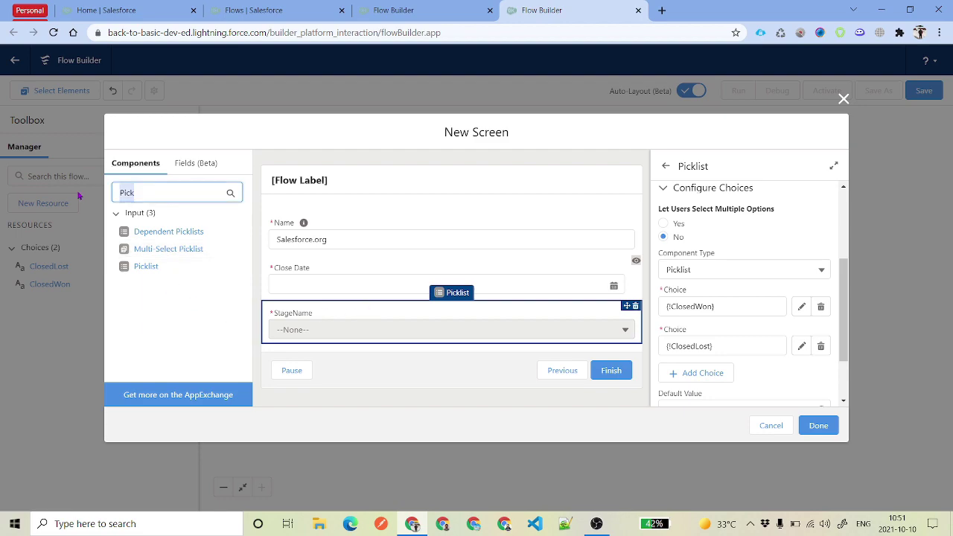
type("des")
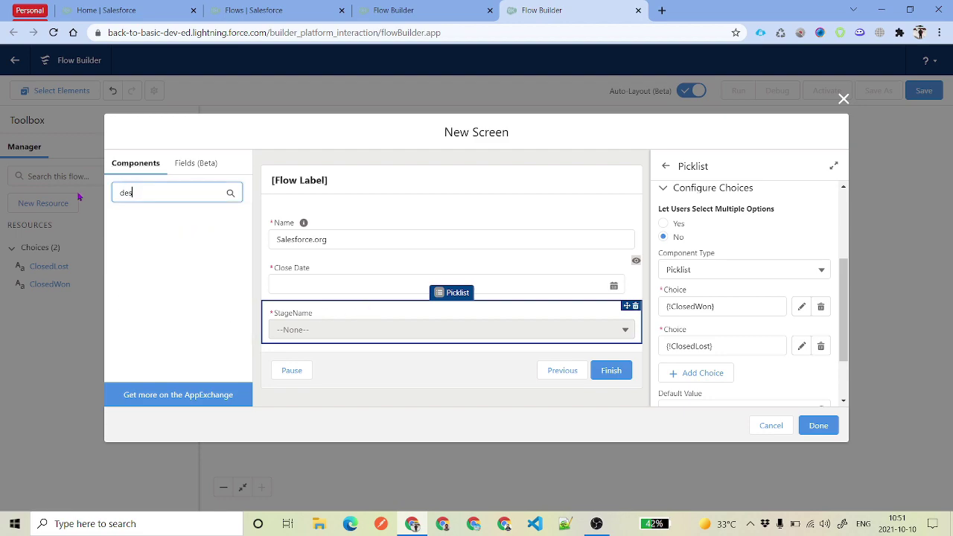
type("c")
key("BackSpace")
key("BackSpace")
key("BackSpace")
key("BackSpace")
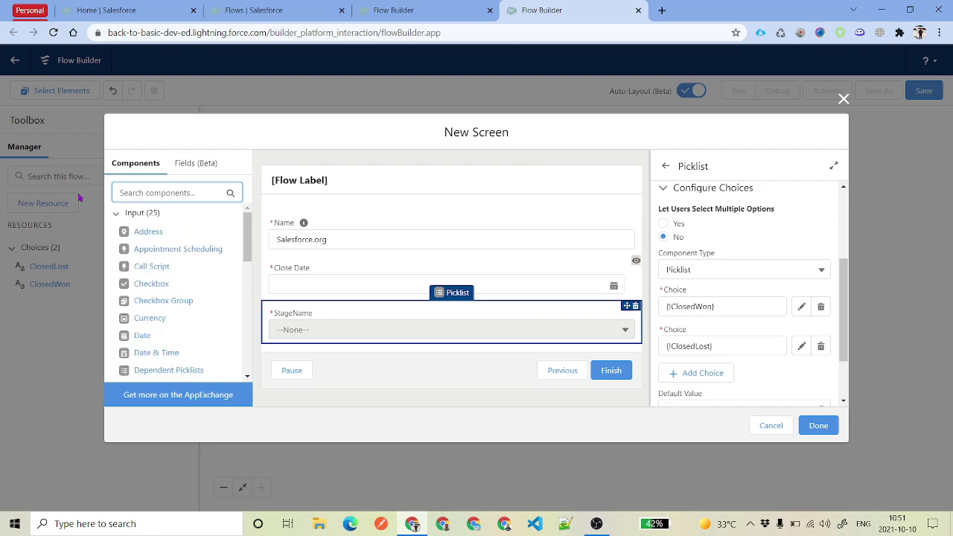
Step: Add a Long Text Area component below StageName and label it "Description", with API name Description
type("tex")
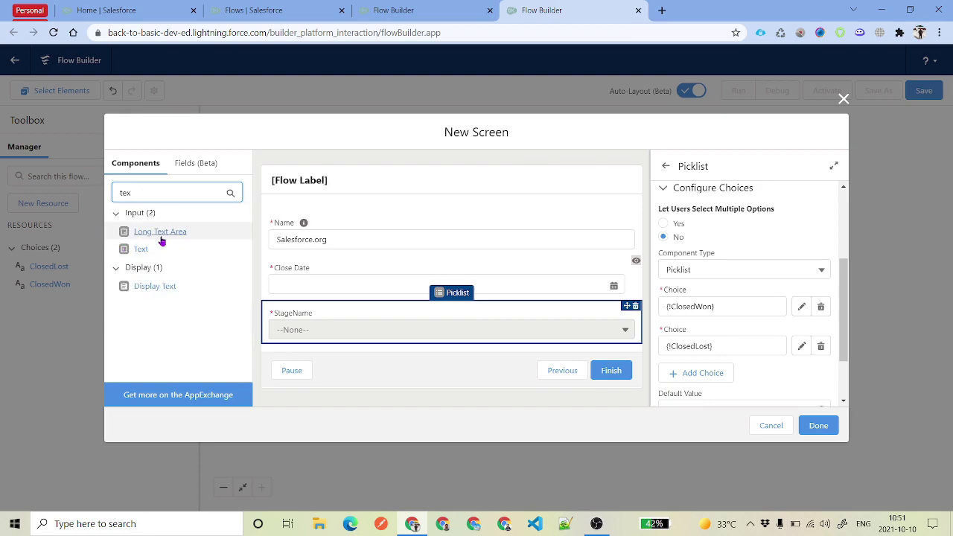
left_click_drag(160, 234, 305, 348)
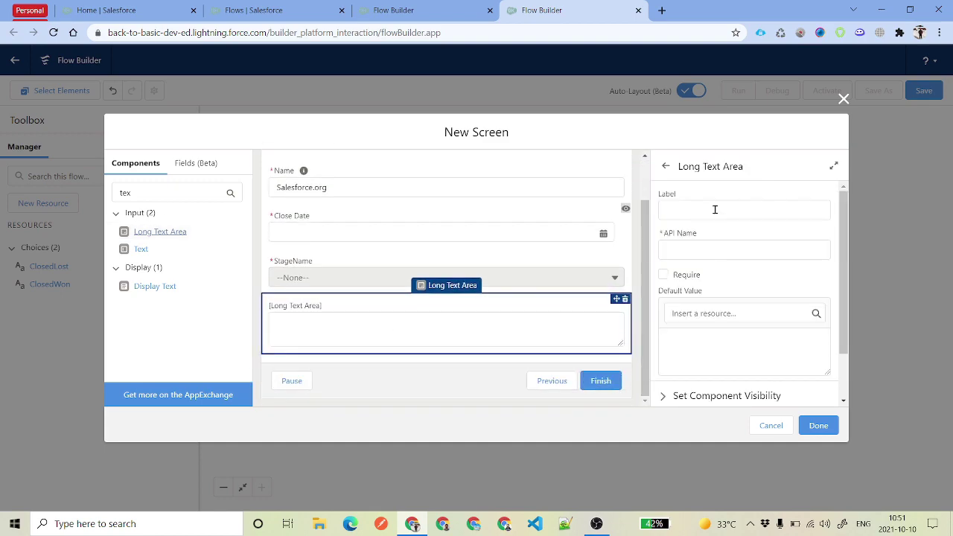
left_click(714, 210)
type("Description")
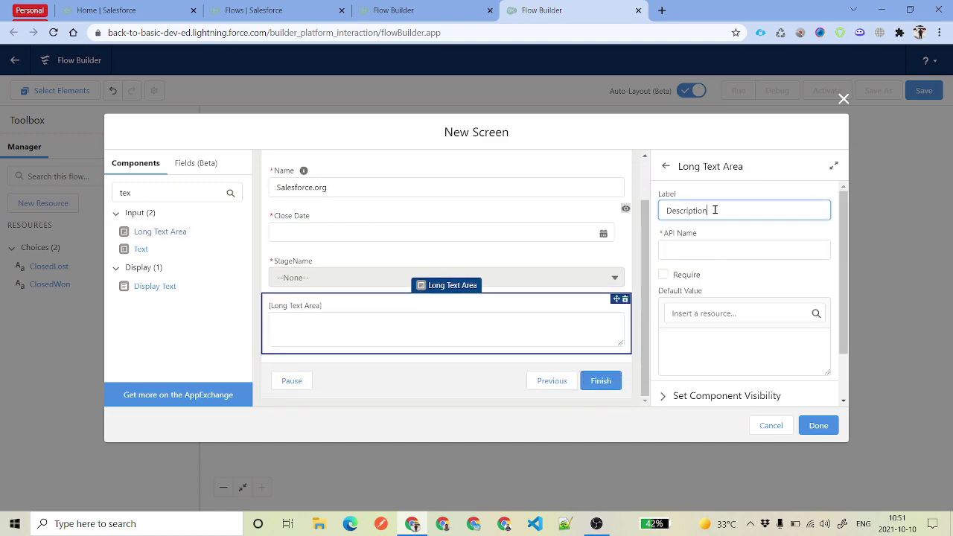
key("Tab")
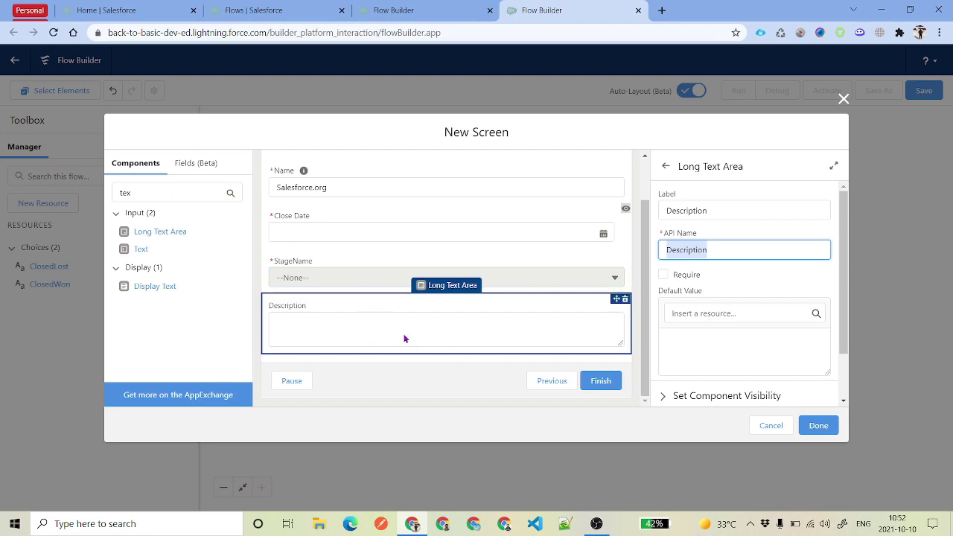
Step: Set the Description field's visibility to display when All Conditions Are Met (AND)
scroll(735, 287, "down", 2)
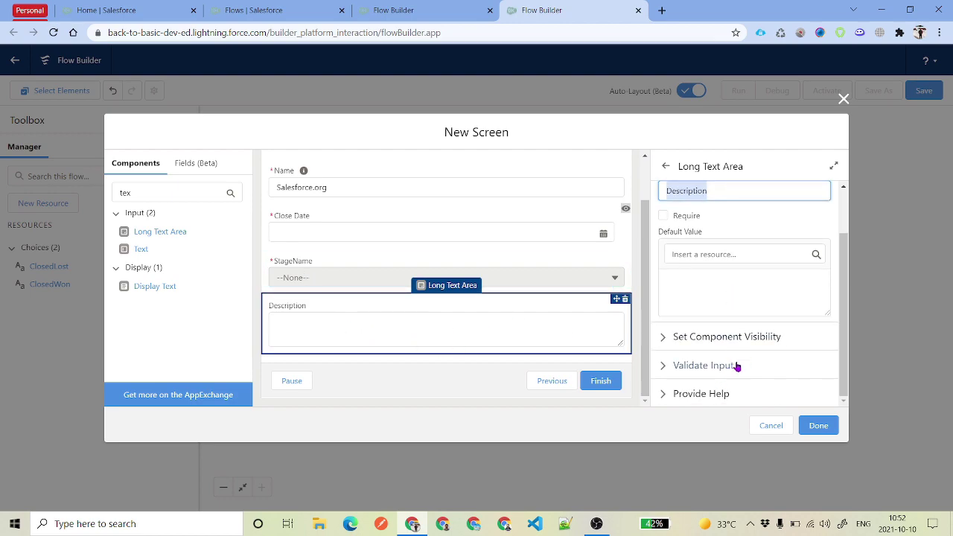
left_click(711, 337)
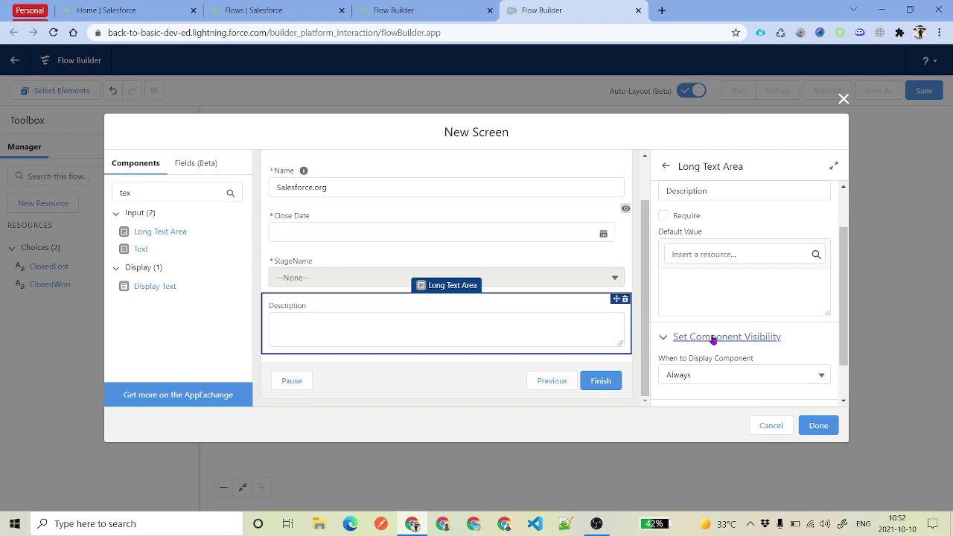
scroll(711, 334, "down", 1)
left_click(712, 325)
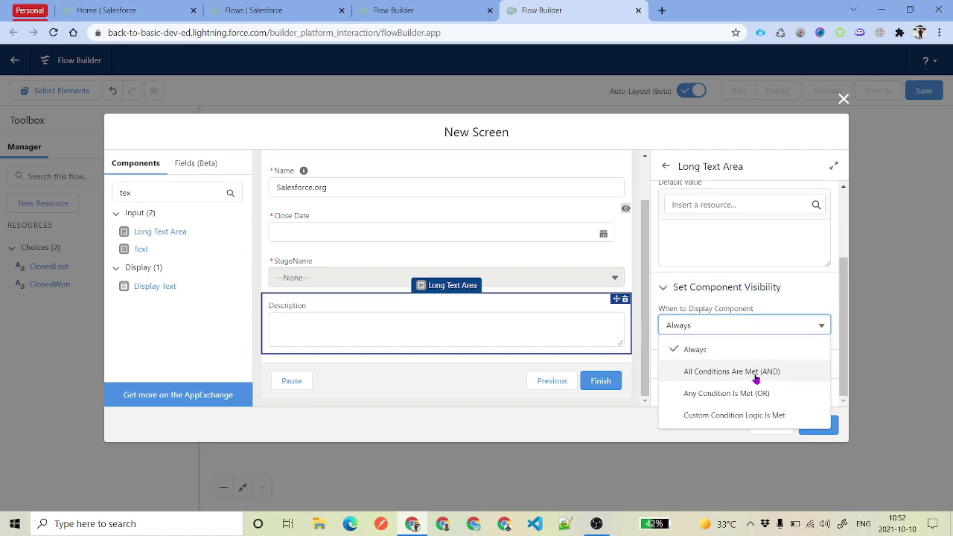
left_click(755, 380)
Step: Define the Description visibility condition as StageName Equals ClosedLost
left_click(566, 305)
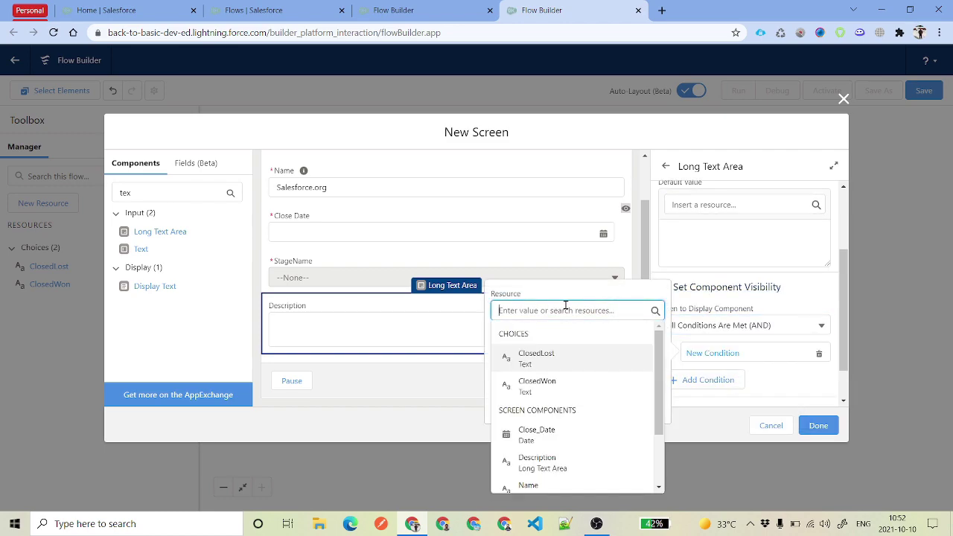
scroll(578, 454, "down", 2)
left_click(574, 469)
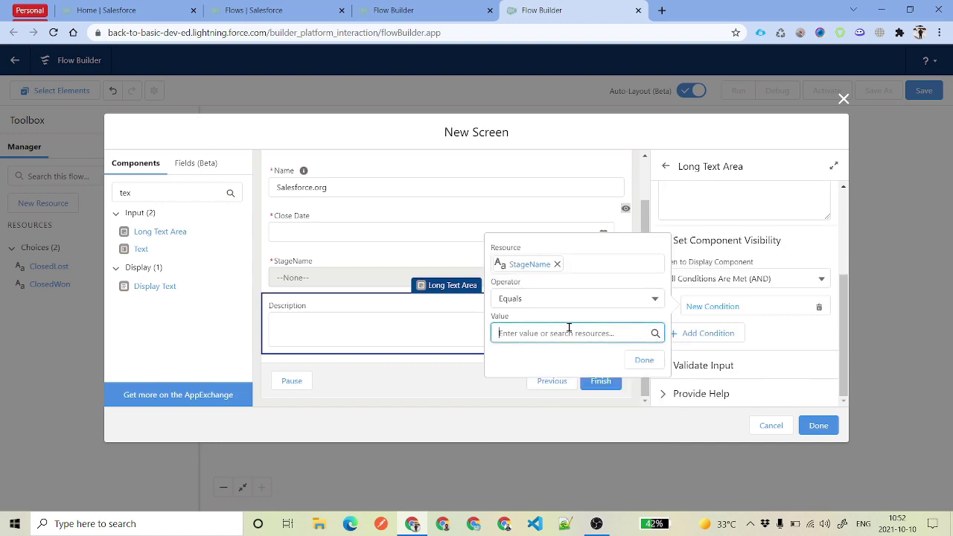
left_click(569, 332)
left_click(566, 186)
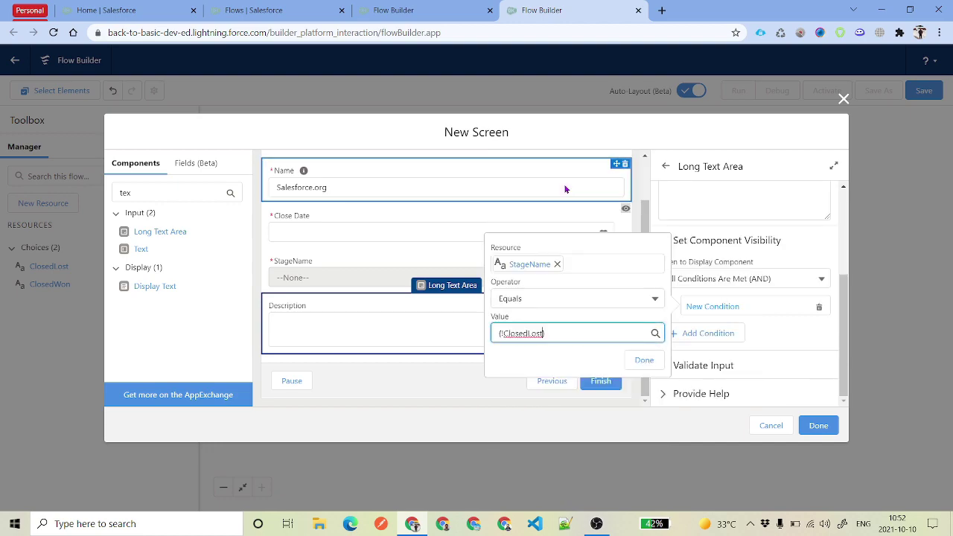
left_click(593, 318)
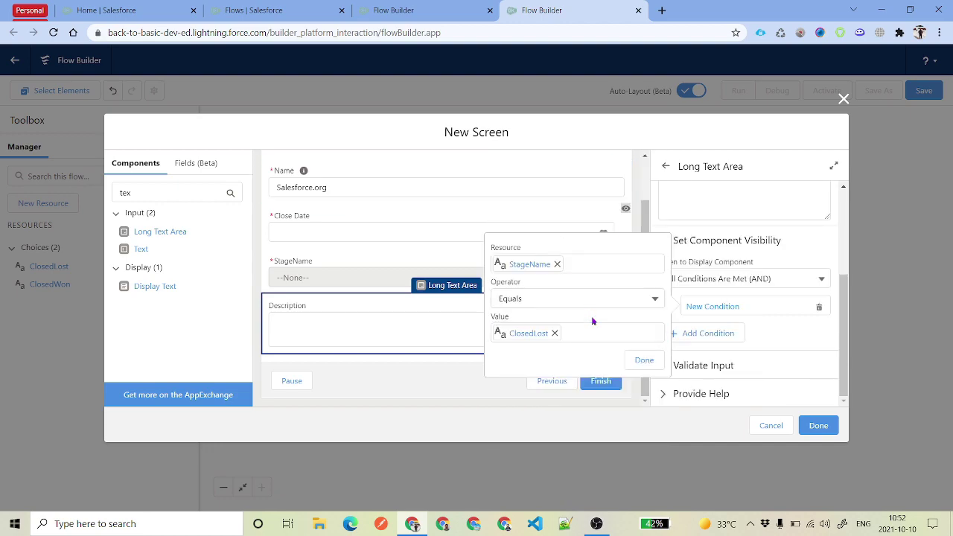
left_click(638, 362)
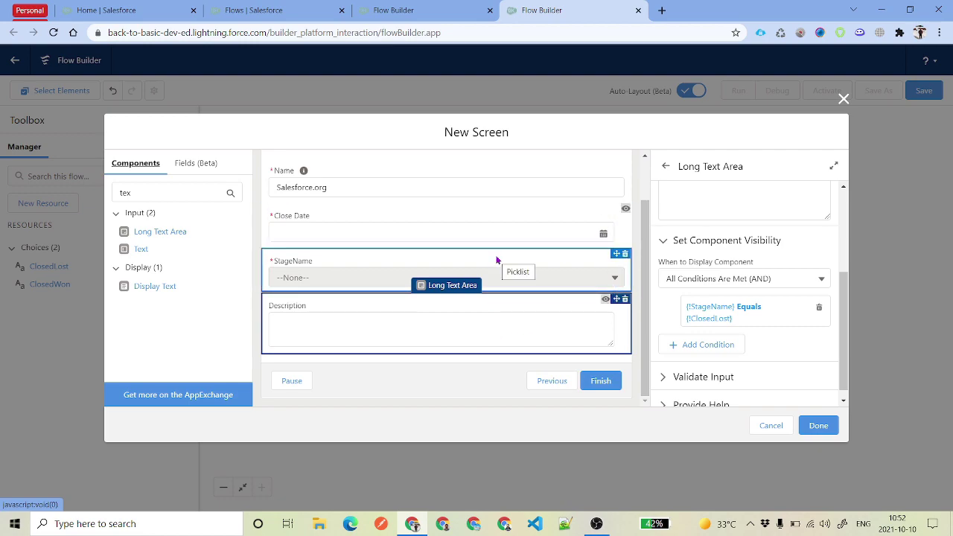
Step: Find the Lookup component and add it to the screen below the Description field
left_click_drag(127, 192, 102, 193)
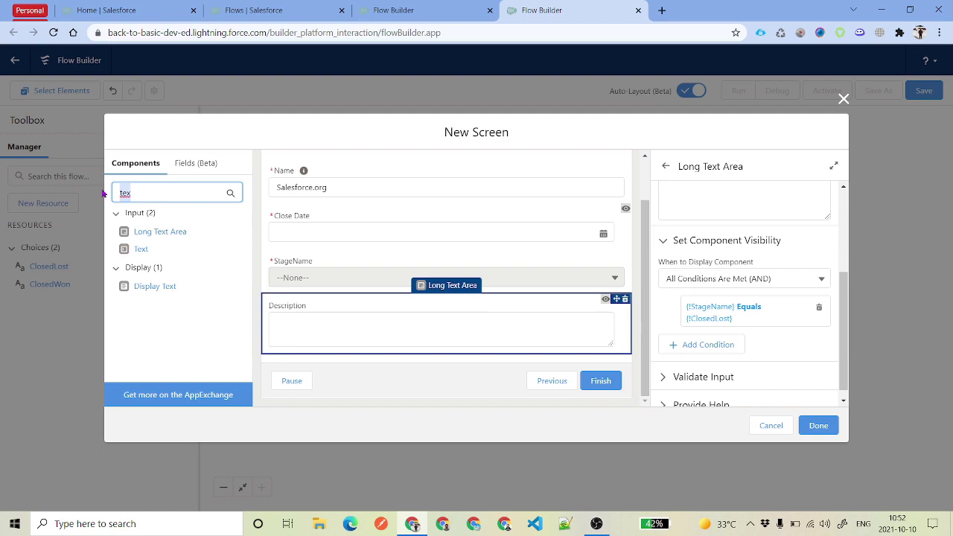
key("BackSpace")
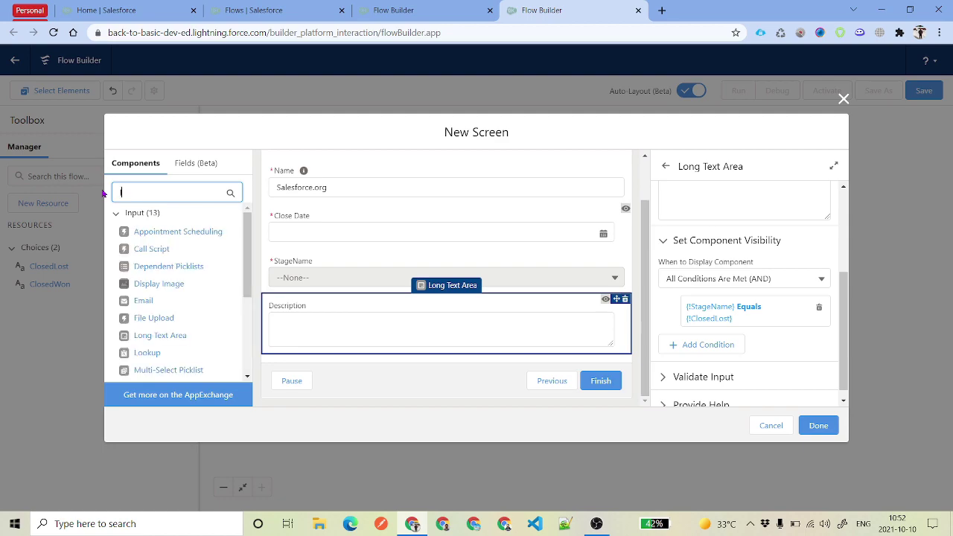
type("loo")
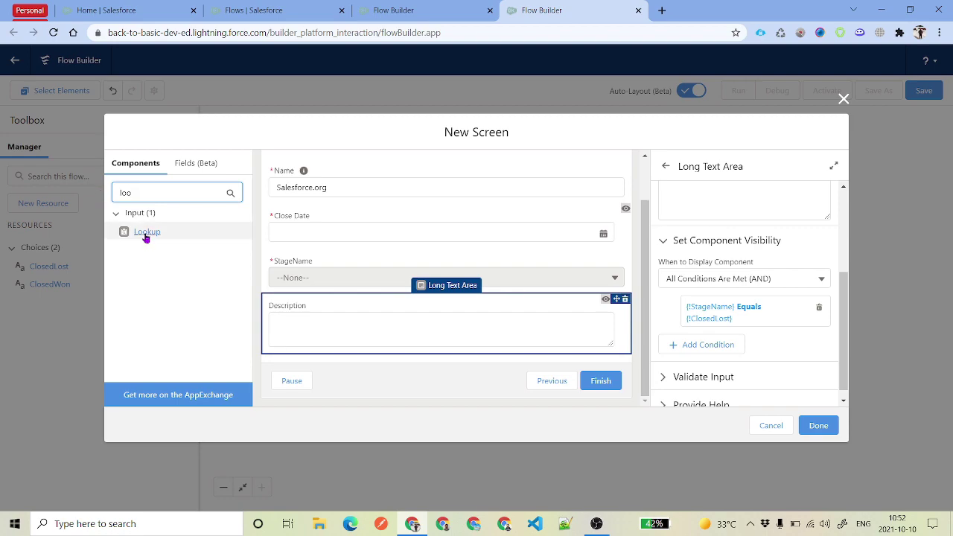
left_click_drag(145, 232, 329, 351)
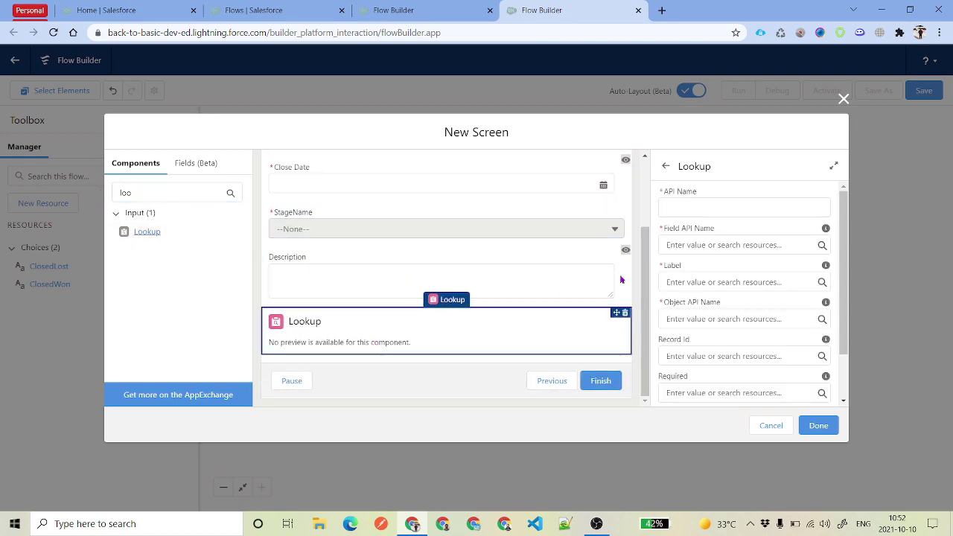
Step: Configure the Lookup with API name Account, Field API Name AccountId, label "Account" and Object API Name Opportunity
left_click(704, 209)
type("c")
type("ccopu")
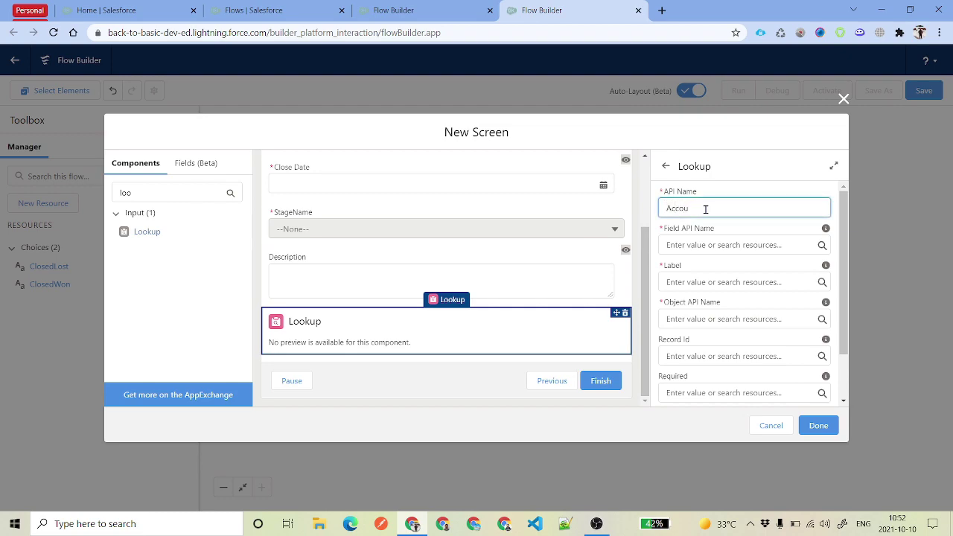
left_click(714, 248)
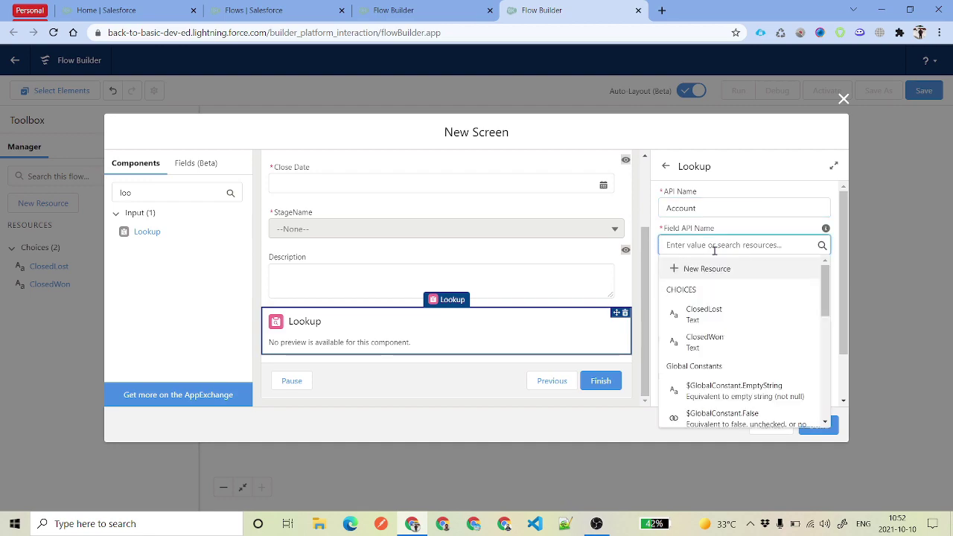
mouse_move(825, 233)
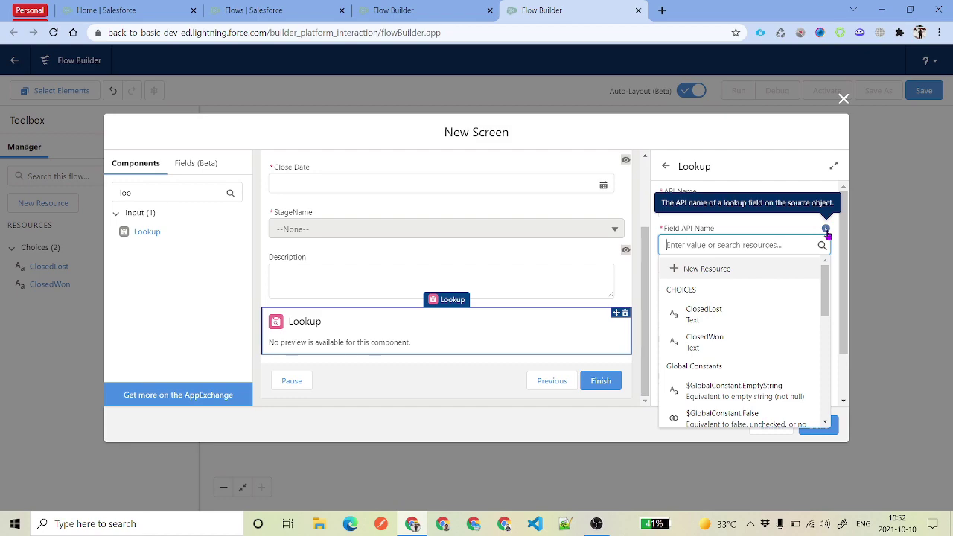
type("Account")
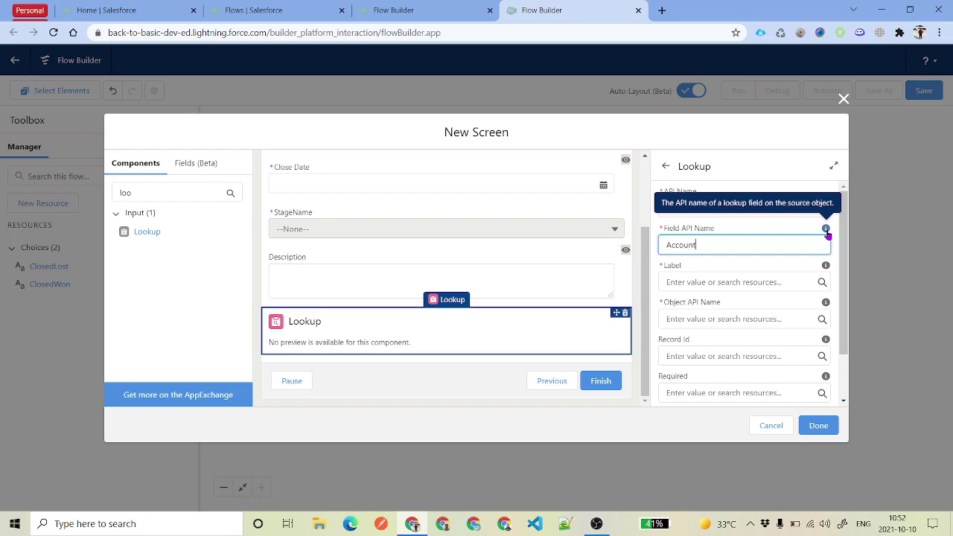
type("Id")
left_click(742, 281)
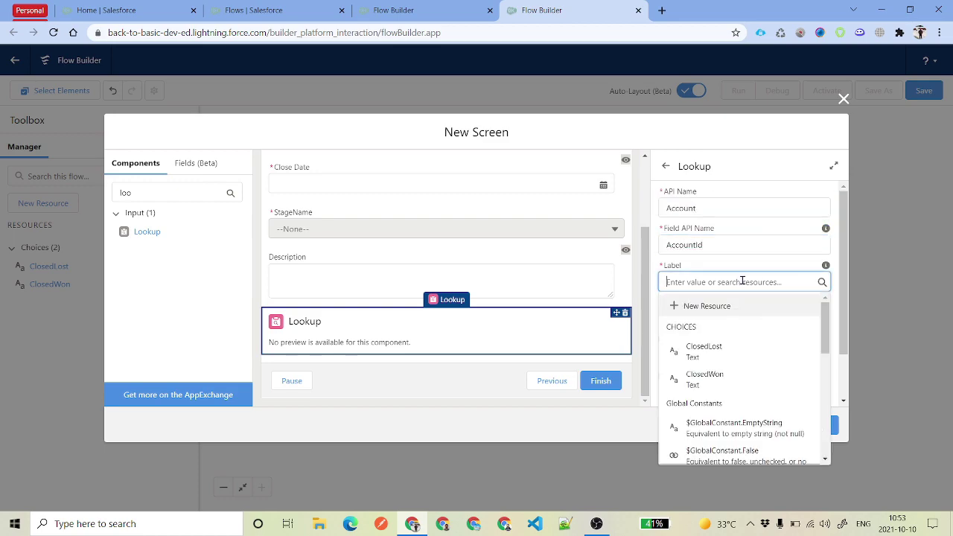
type("Account")
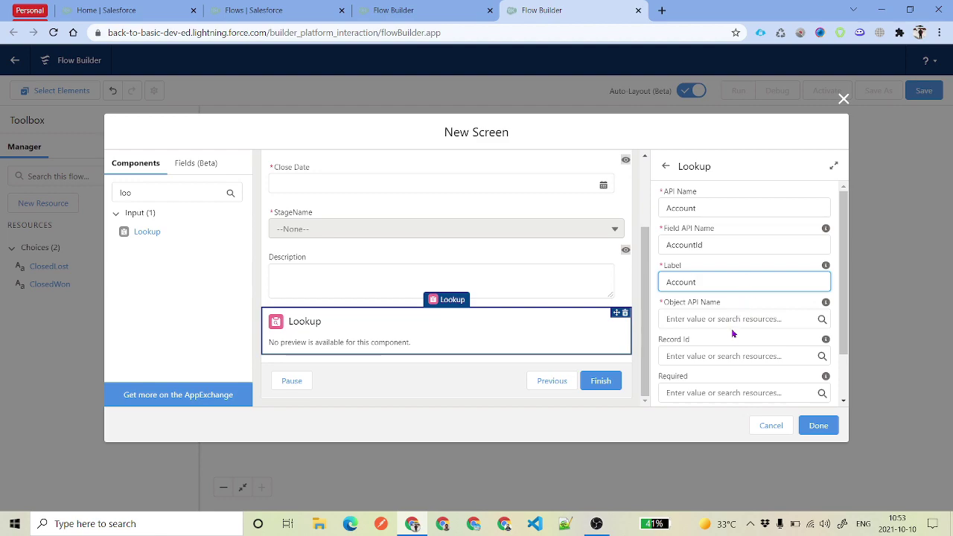
left_click(724, 320)
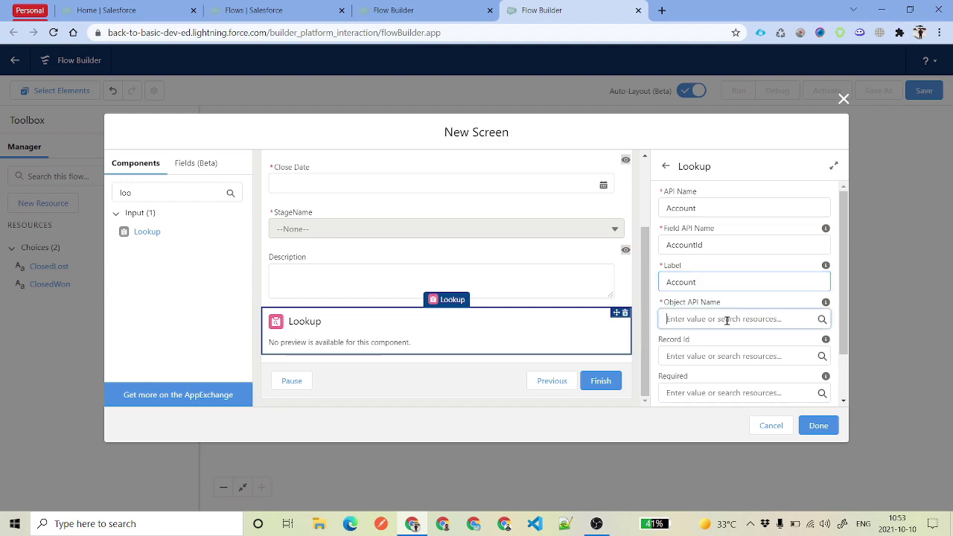
type("Opportunity")
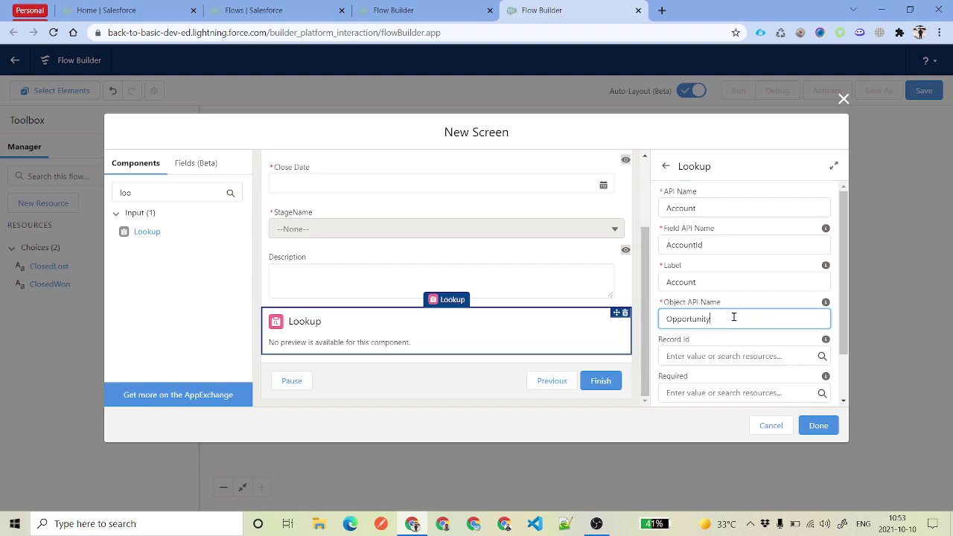
Step: Make the Account lookup required by setting Required to $GlobalConstant.True
scroll(727, 316, "down", 1)
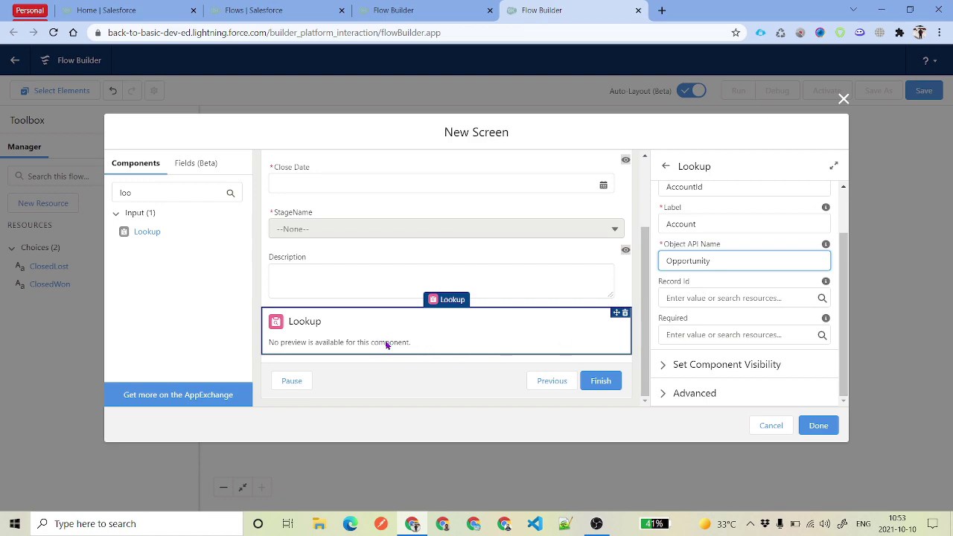
left_click(699, 336)
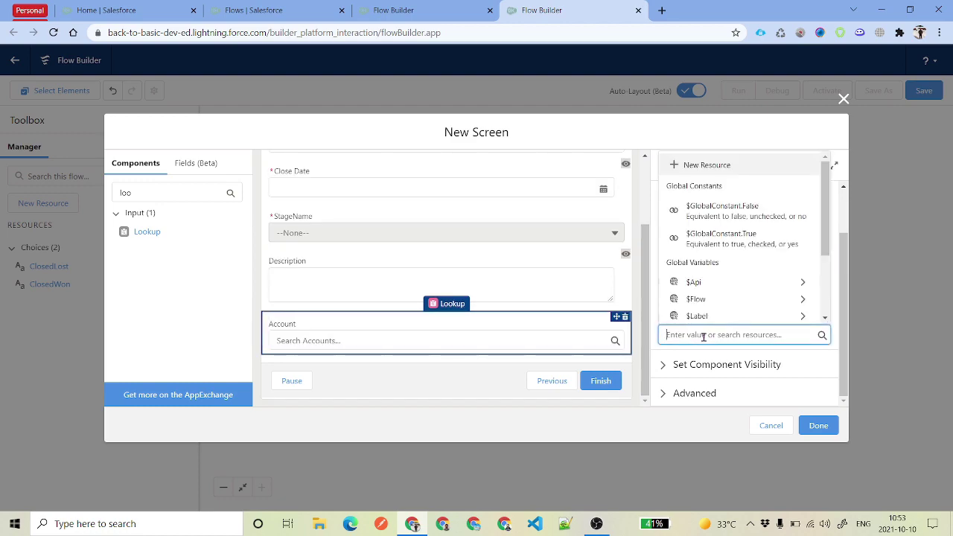
left_click(787, 323)
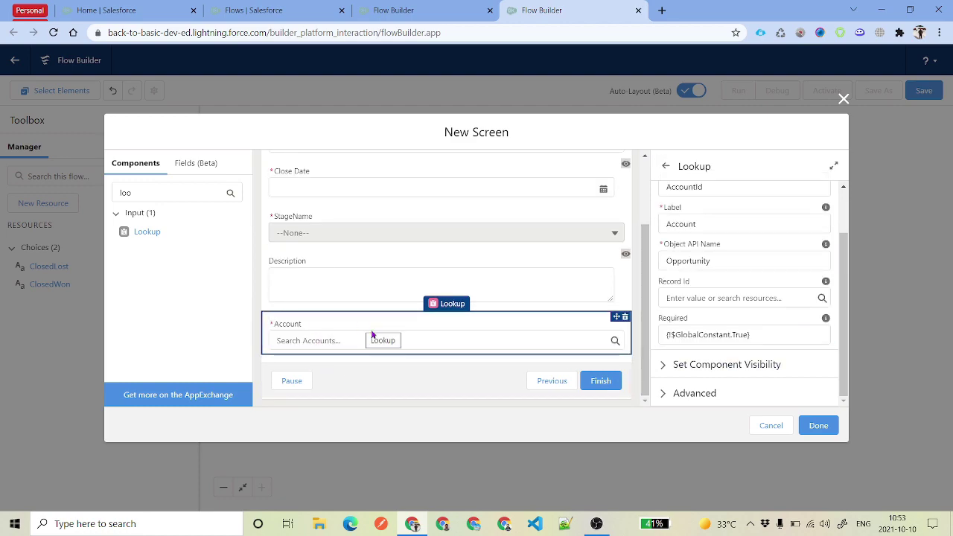
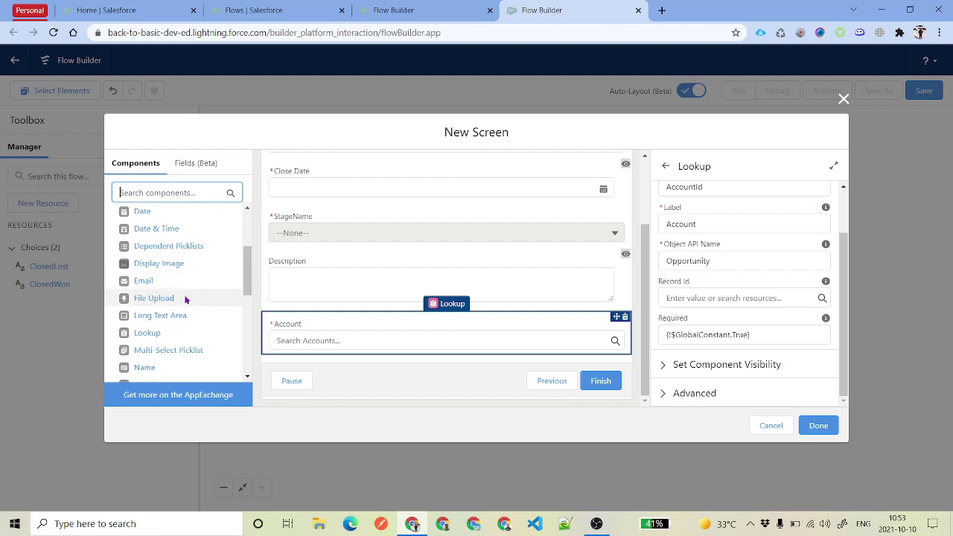
Step: Add an Address component below the Account lookup, with API name Address
scroll(209, 294, "down", 2)
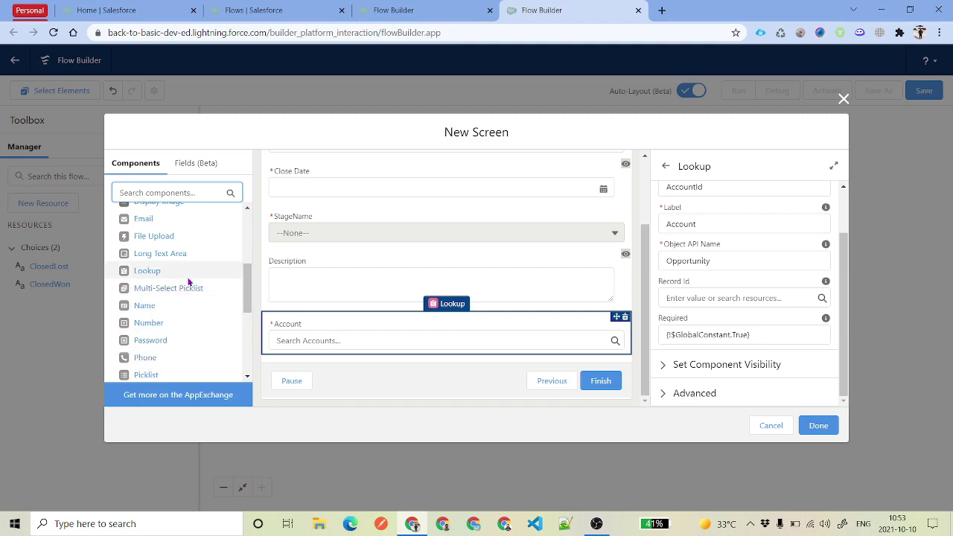
scroll(182, 269, "down", 3)
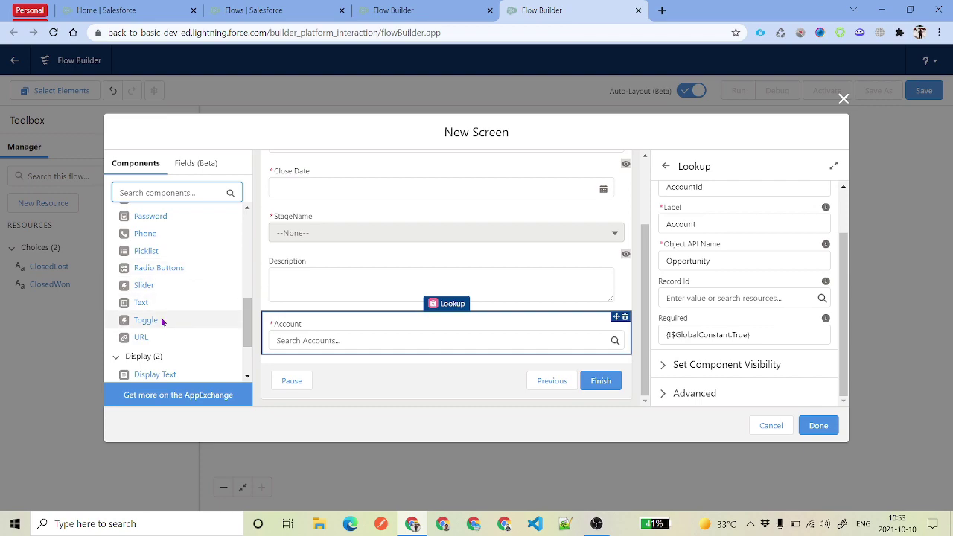
scroll(149, 323, "up", 5)
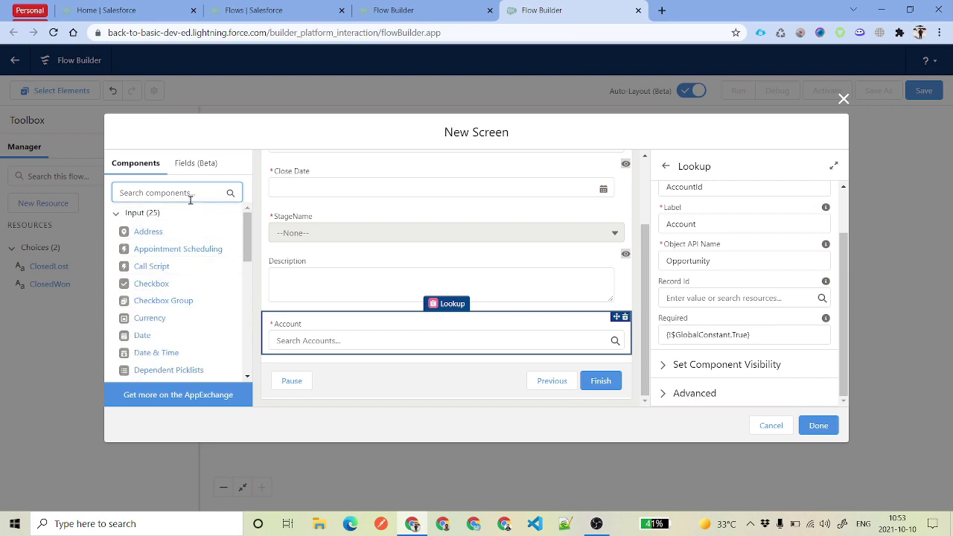
type("ad")
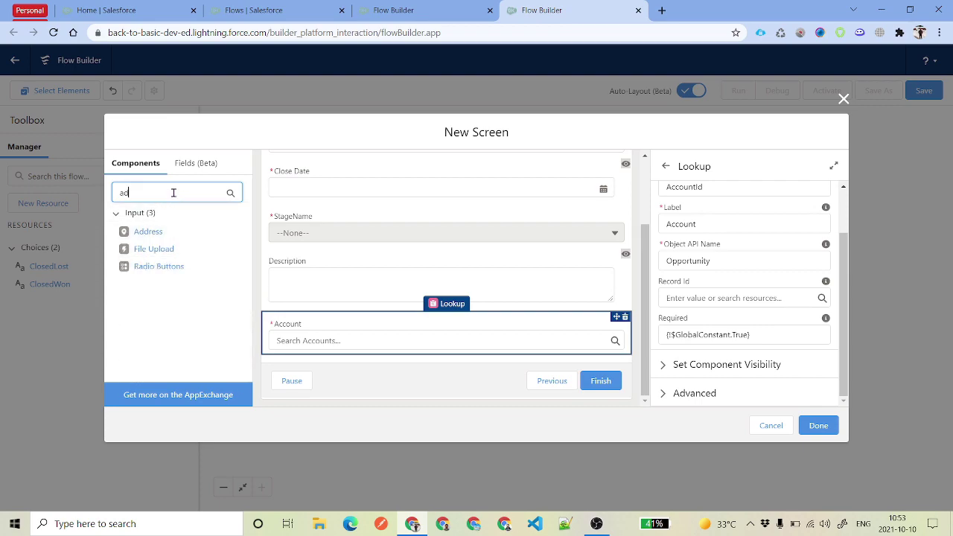
left_click_drag(157, 235, 322, 354)
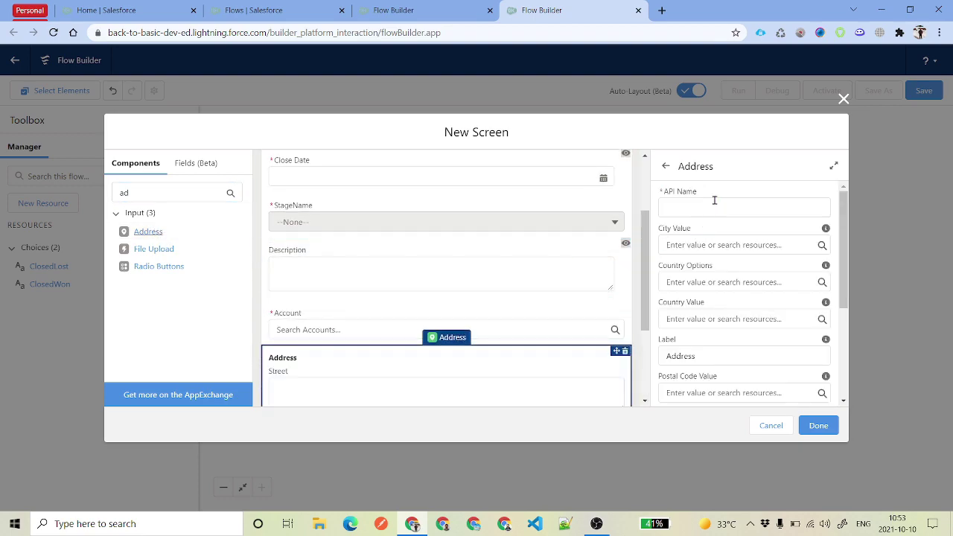
left_click(714, 200)
Step: Set the Address component's visibility to display when All Conditions Are Met (AND)
scroll(739, 265, "down", 3)
scroll(738, 268, "down", 1)
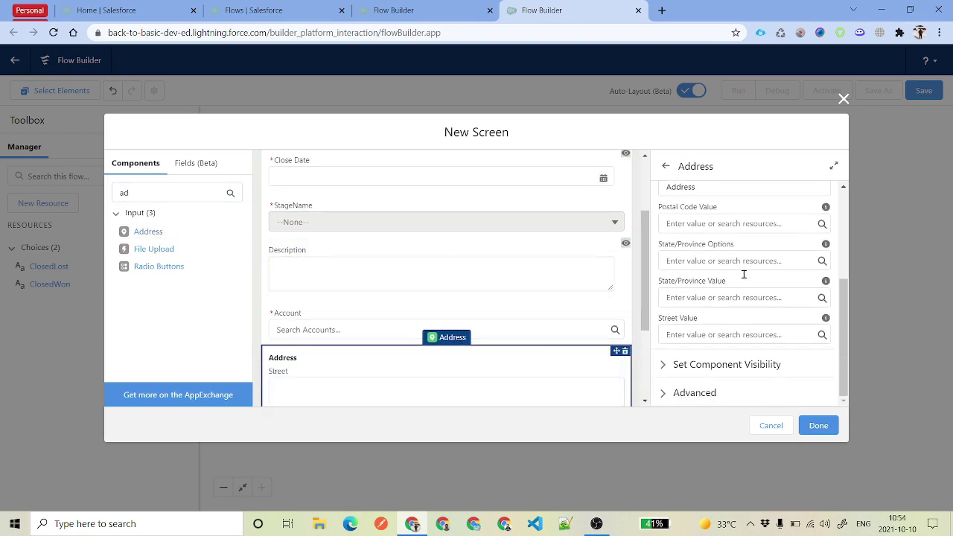
left_click(716, 364)
scroll(733, 280, "down", 1)
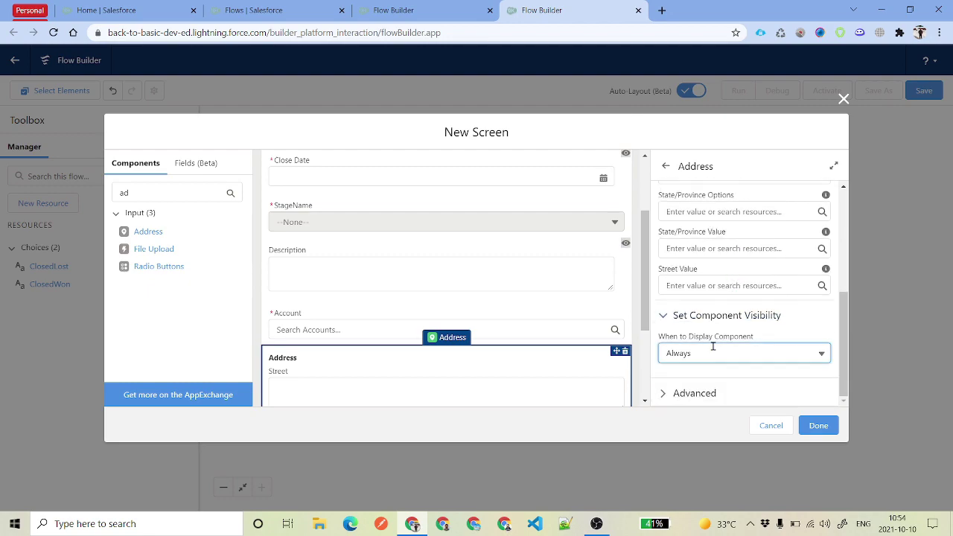
left_click(712, 350)
left_click(734, 400)
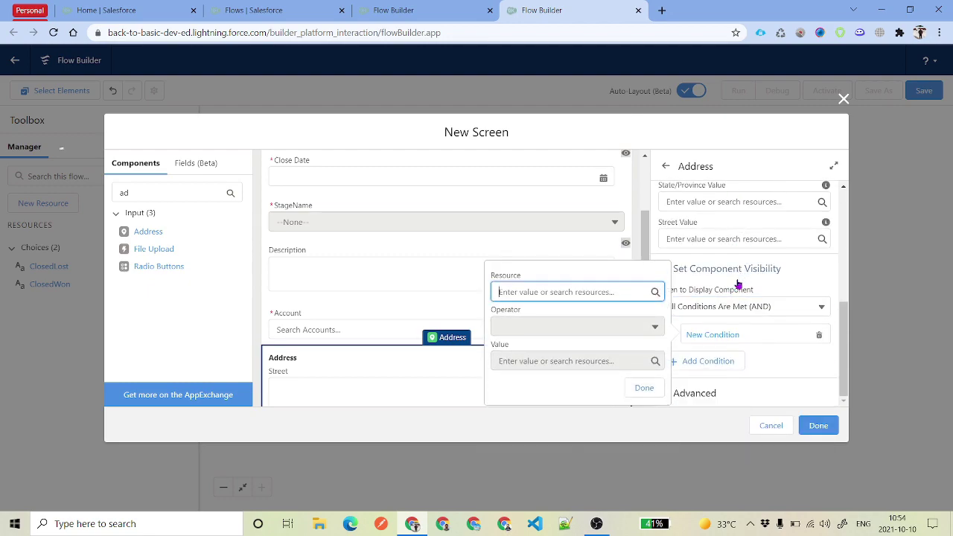
Step: Define the Address visibility condition as Account > Record Name Does Not Equal Empty String ($GlobalConstant.EmptyString)
left_click(580, 285)
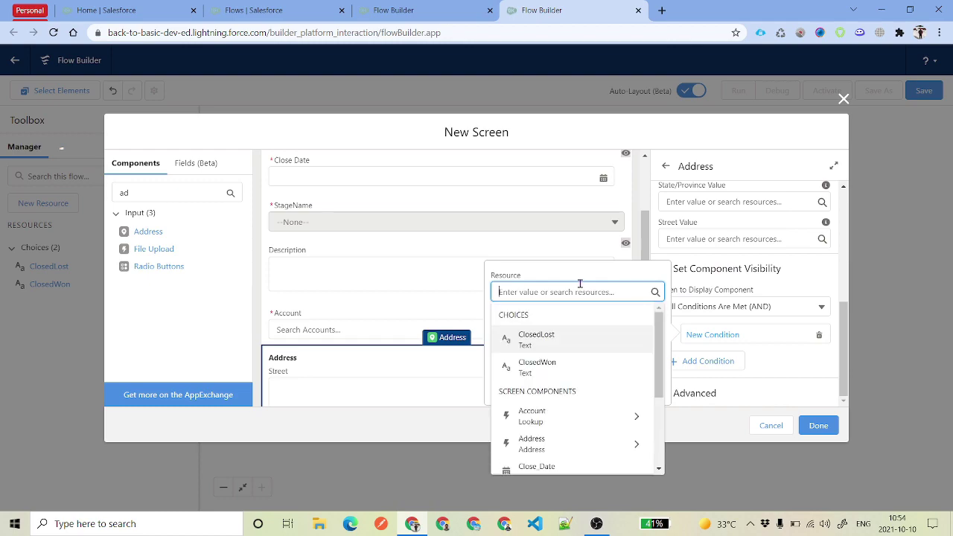
left_click(636, 417)
left_click(586, 355)
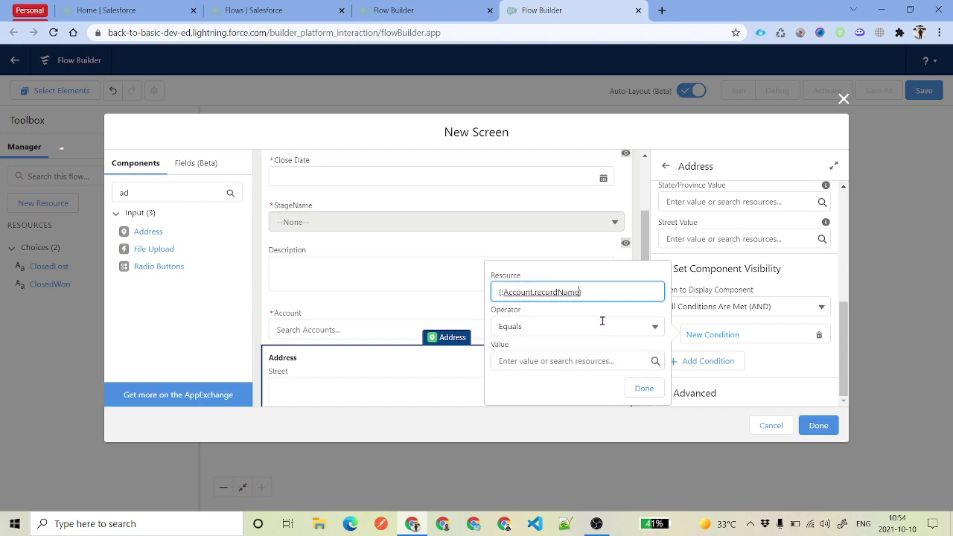
left_click(555, 358)
left_click(558, 326)
left_click(568, 370)
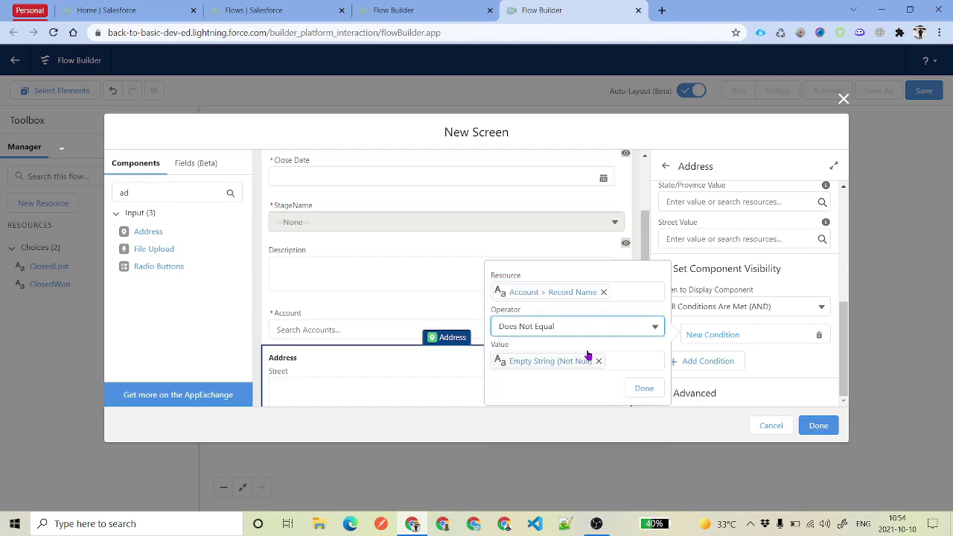
left_click(642, 387)
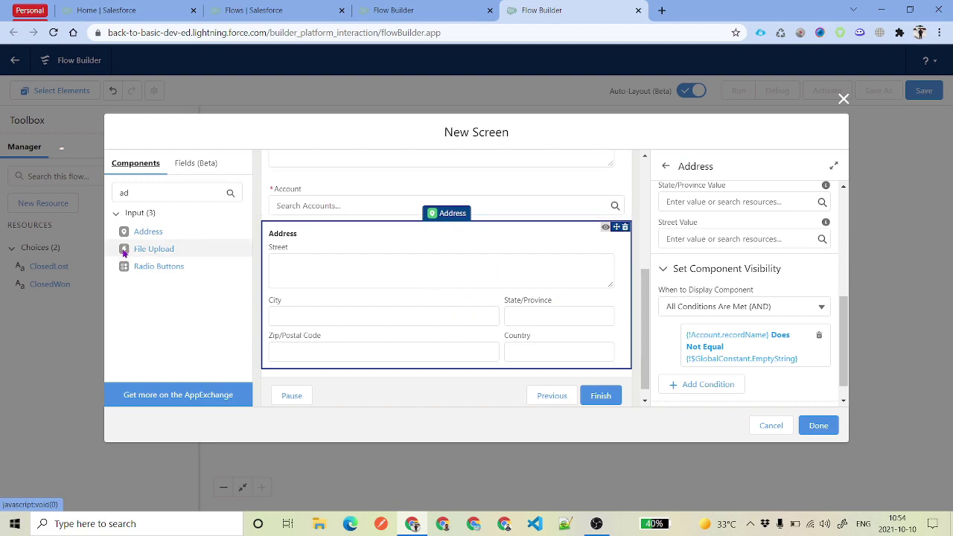
Step: Add a required Radio Buttons component labelled "Type" below Address, with a new Choice resource Existing whose label and value are "Existing Customer"
double_click(181, 184)
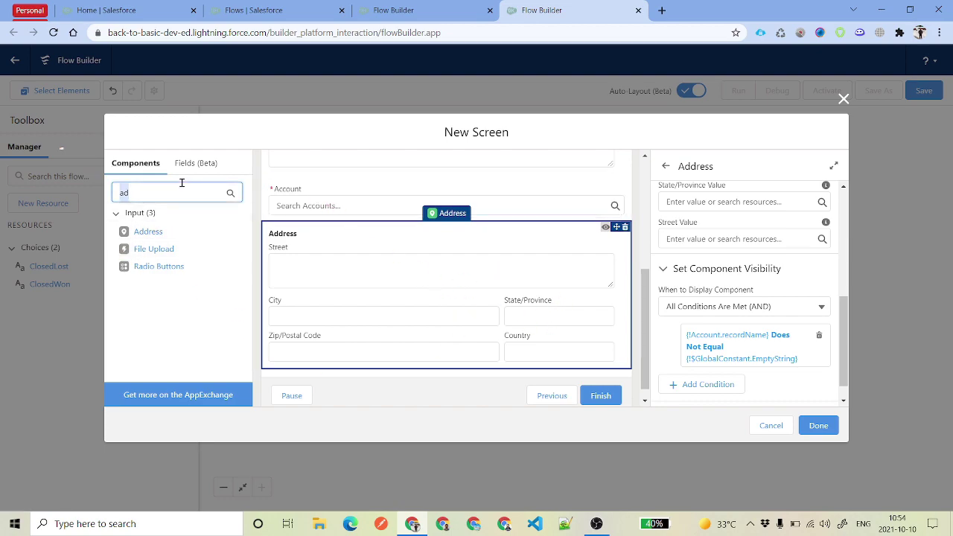
left_click_drag(159, 265, 435, 299)
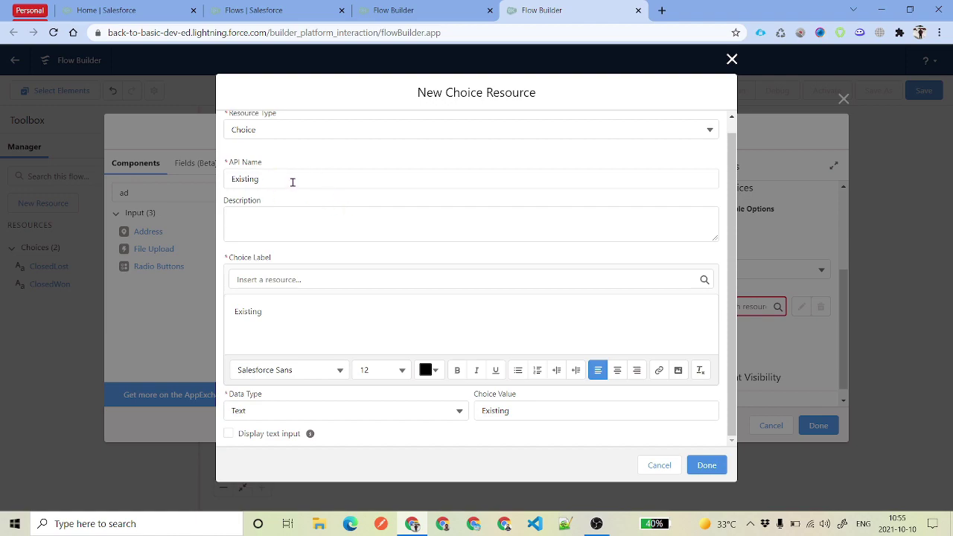
left_click_drag(291, 181, 201, 177)
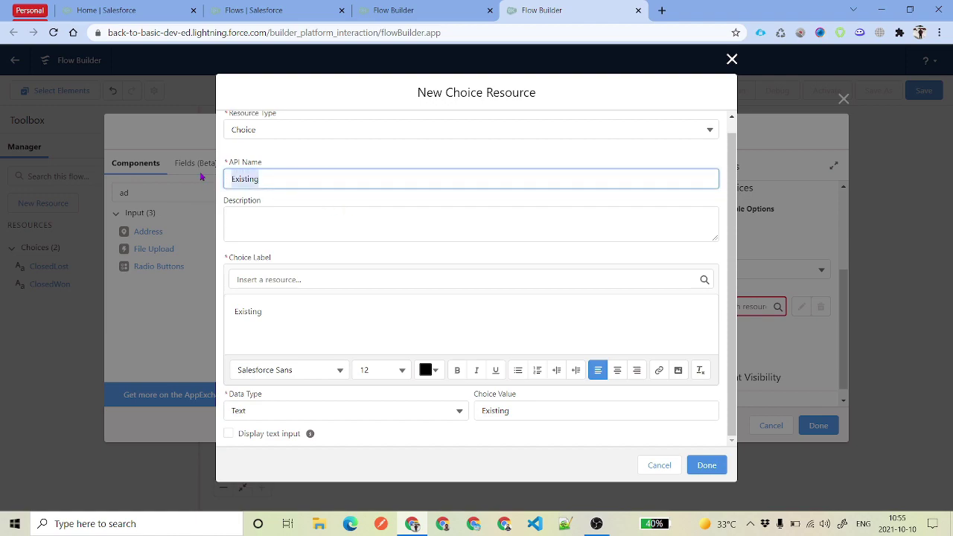
left_click(314, 320)
left_click(535, 414)
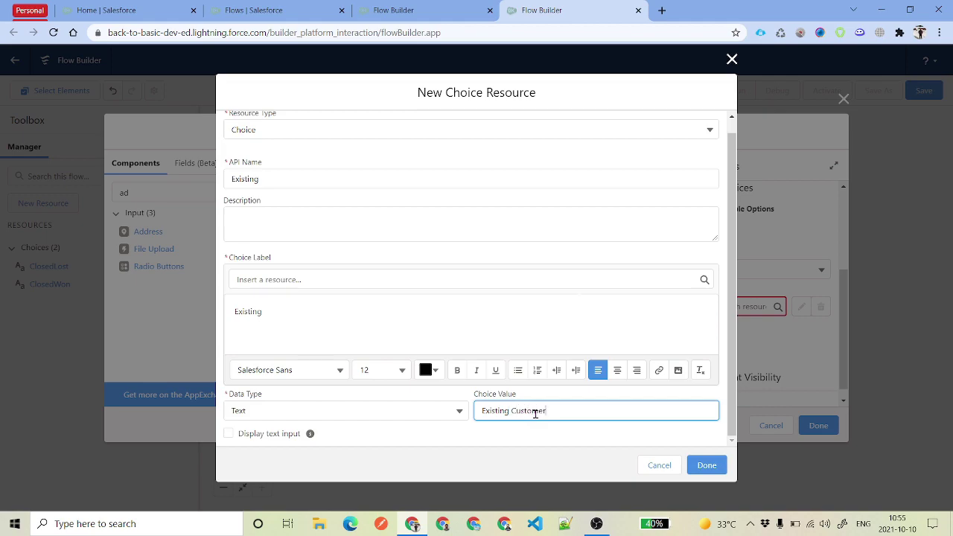
key("ctrl+a")
key("ctrl+c")
left_click(255, 317)
key("ctrl+a")
key("ctrl+v")
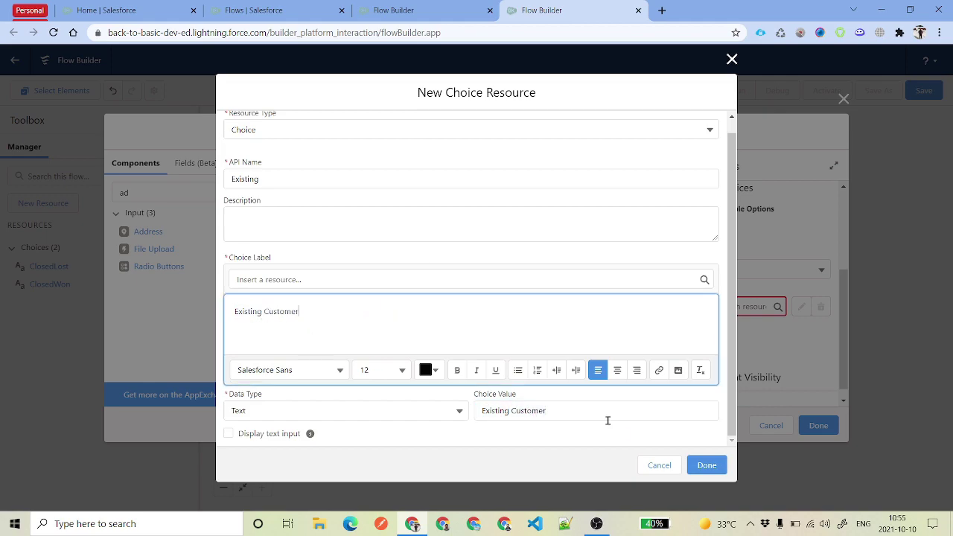
left_click(706, 464)
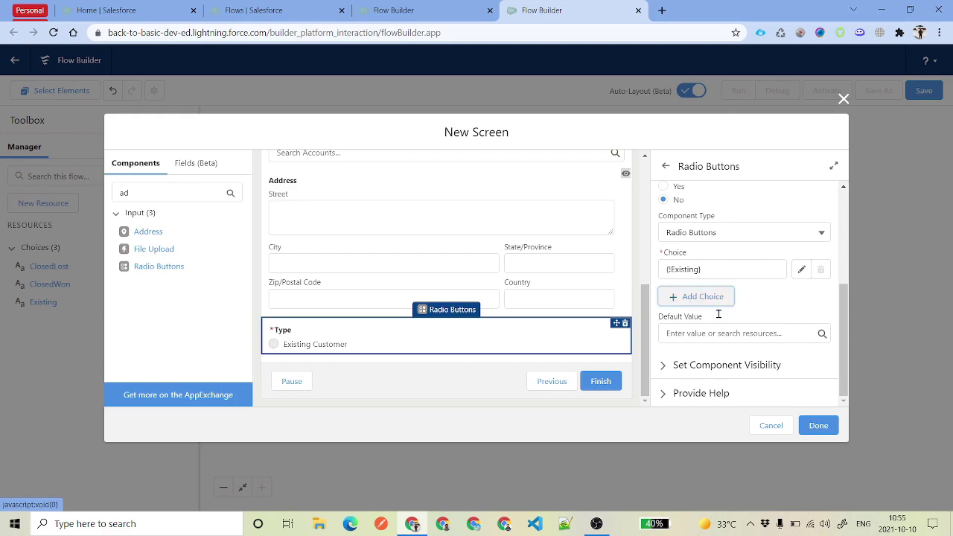
Step: Add a second choice to the Type radio buttons using a new Choice resource NewCustomer labelled "New Customer"
left_click(700, 299)
left_click(713, 309)
left_click(718, 333)
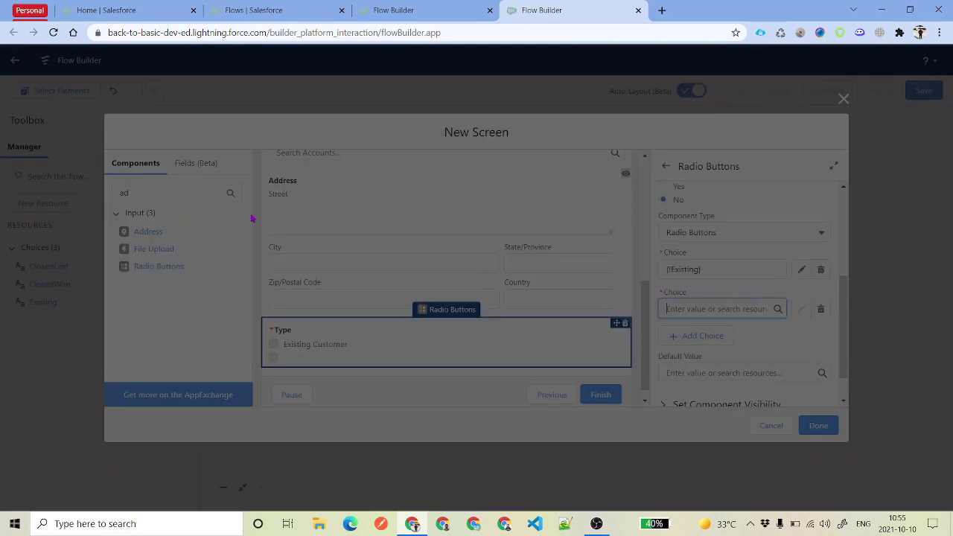
left_click(306, 236)
left_click(310, 262)
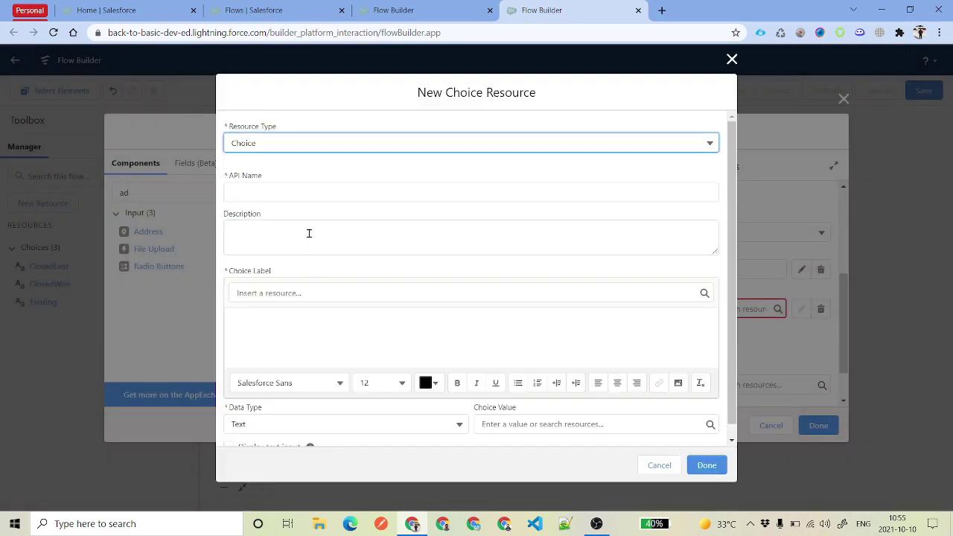
left_click(305, 195)
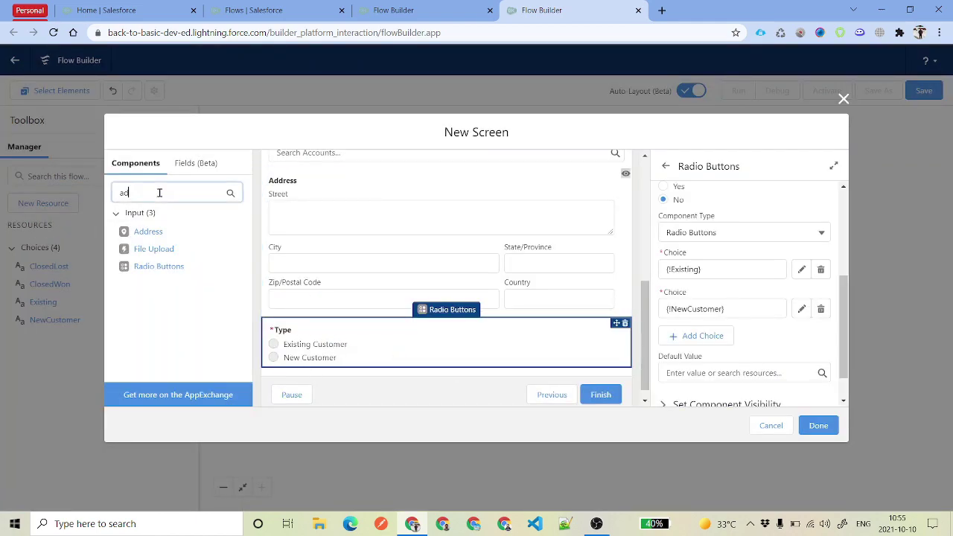
Step: Add a Toggle component with API name Toggle below the Type radio buttons and finish the Quick Opportunity screen
left_click_drag(159, 190, 75, 203)
type("tog")
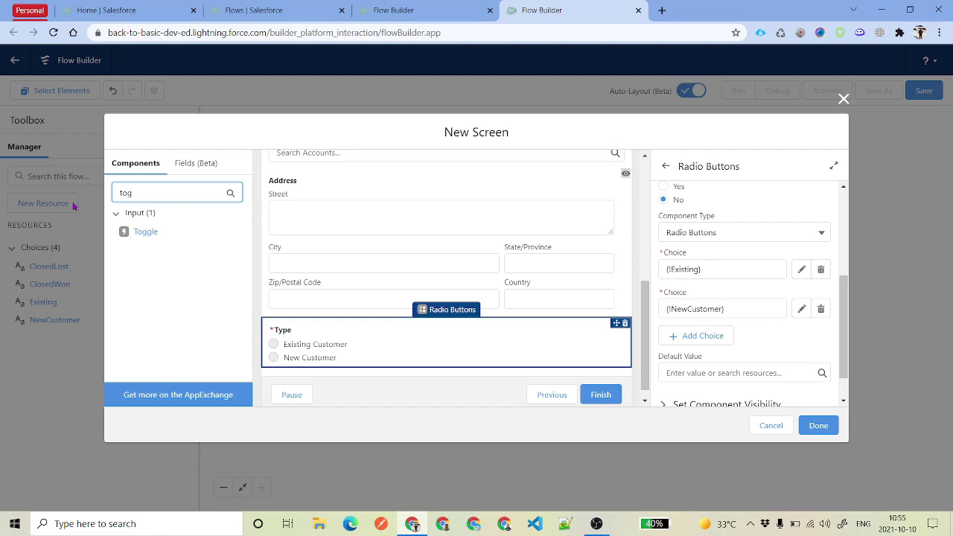
scroll(469, 249, "down", 1)
left_click_drag(169, 236, 331, 360)
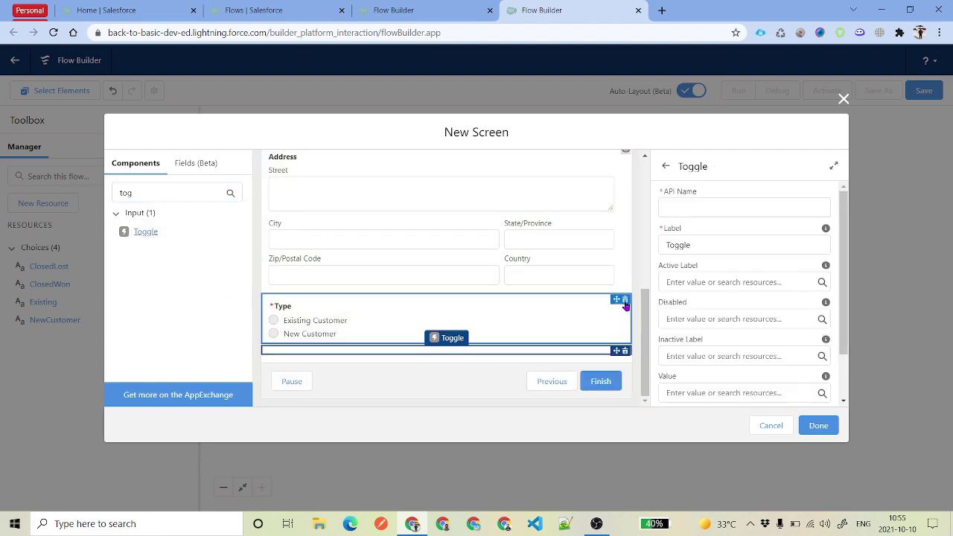
left_click(704, 204)
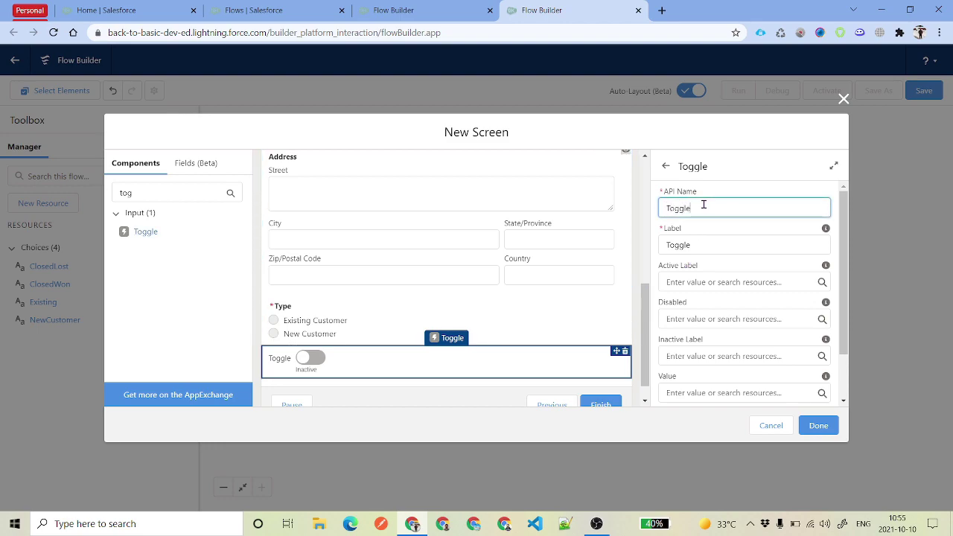
scroll(425, 270, "down", 2)
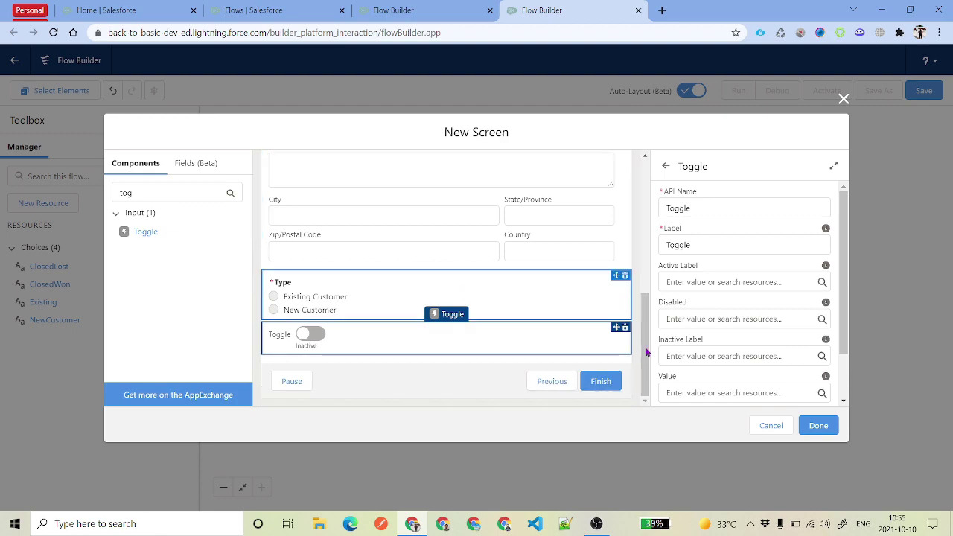
scroll(782, 350, "down", 2)
left_click(824, 426)
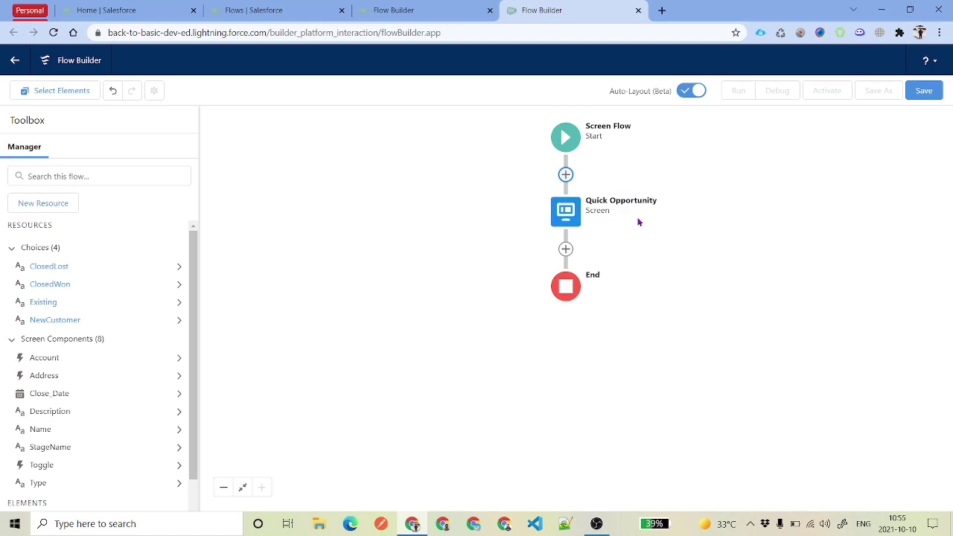
Step: Look through the flow's resources and collapse the Choices and Screen Components groups
scroll(82, 350, "down", 1)
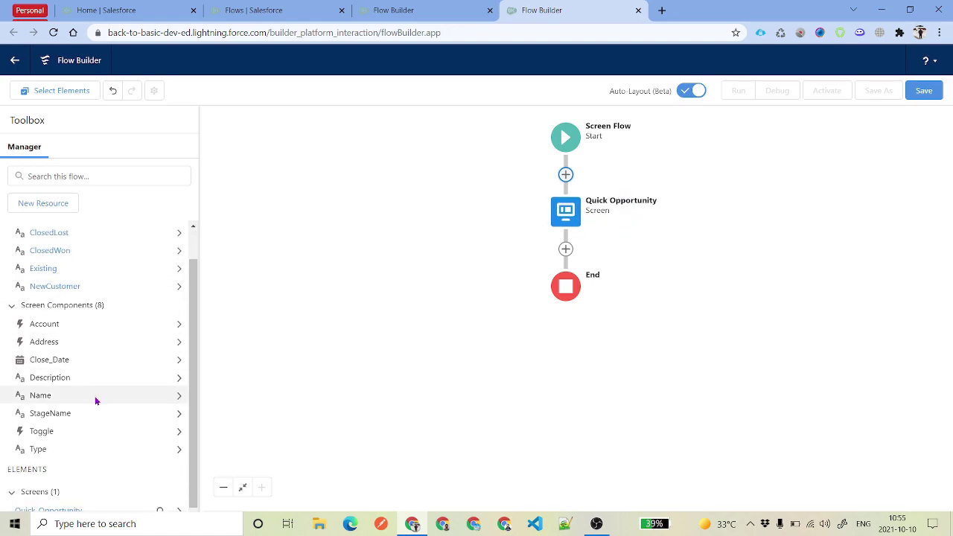
scroll(98, 374, "up", 1)
left_click(9, 248)
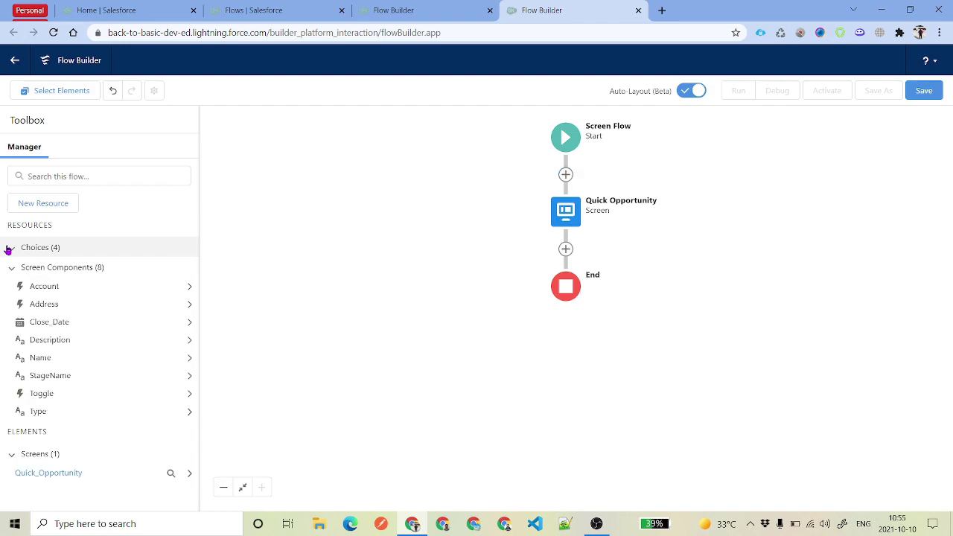
left_click(10, 267)
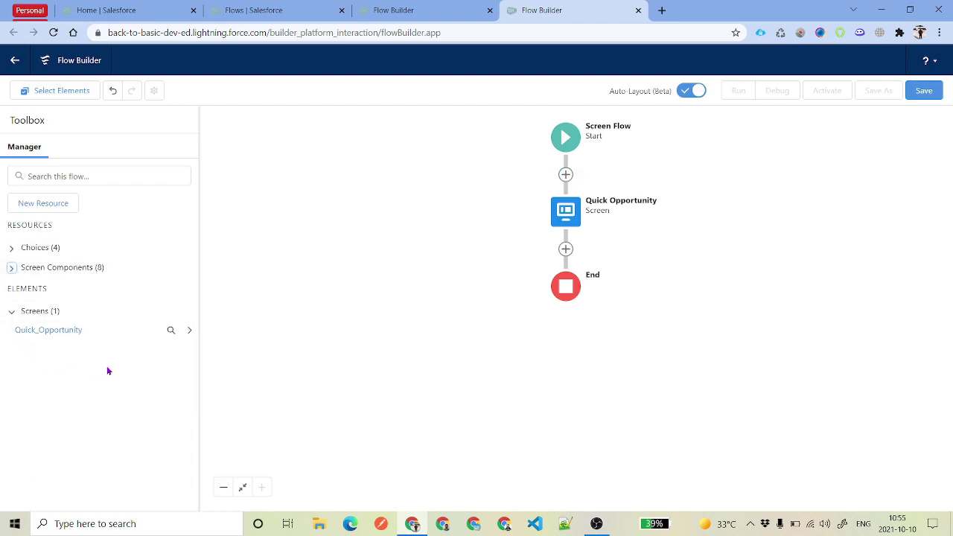
Step: Save the flow with the label "Screen : Quick Opp Demo" and run it in debug mode
left_click(922, 90)
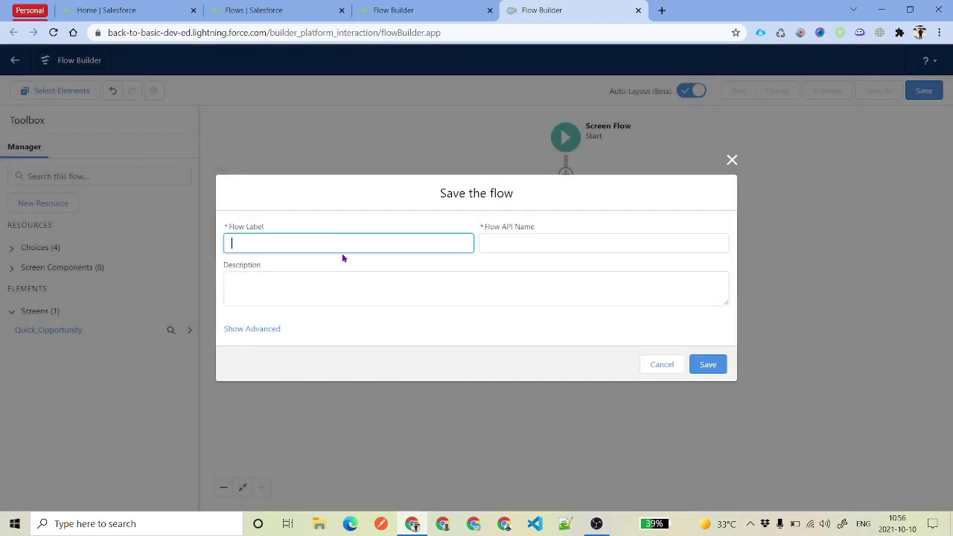
type("Screen : Quick Opp Demo")
left_click(708, 364)
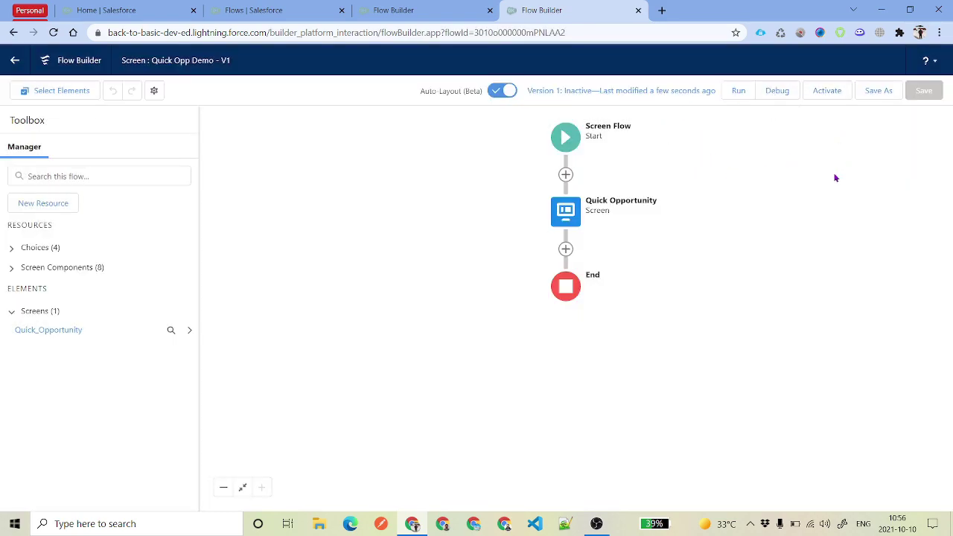
left_click(775, 90)
left_click(647, 371)
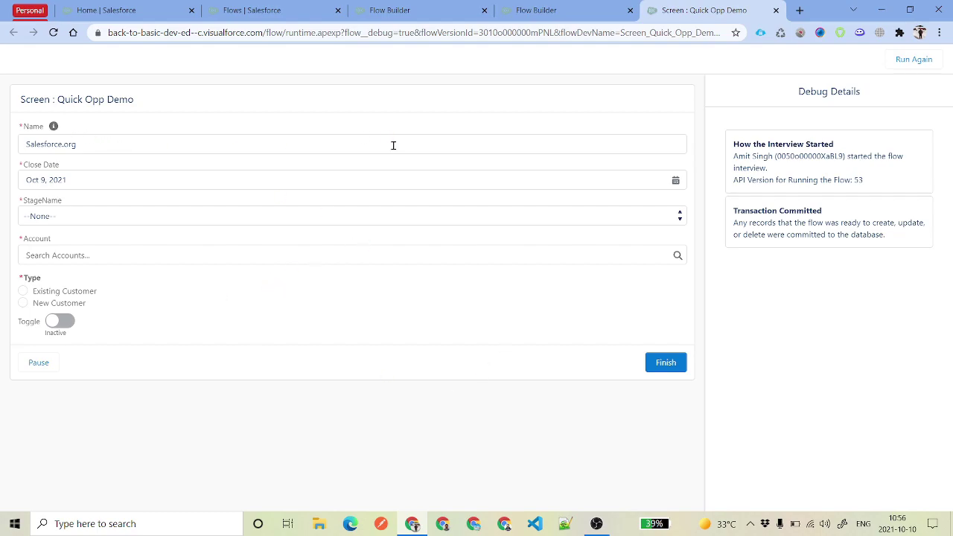
Step: Test the Close Date field's visibility by clearing the Name field and entering "Salesforce.org" again
left_click_drag(104, 142, 1, 136)
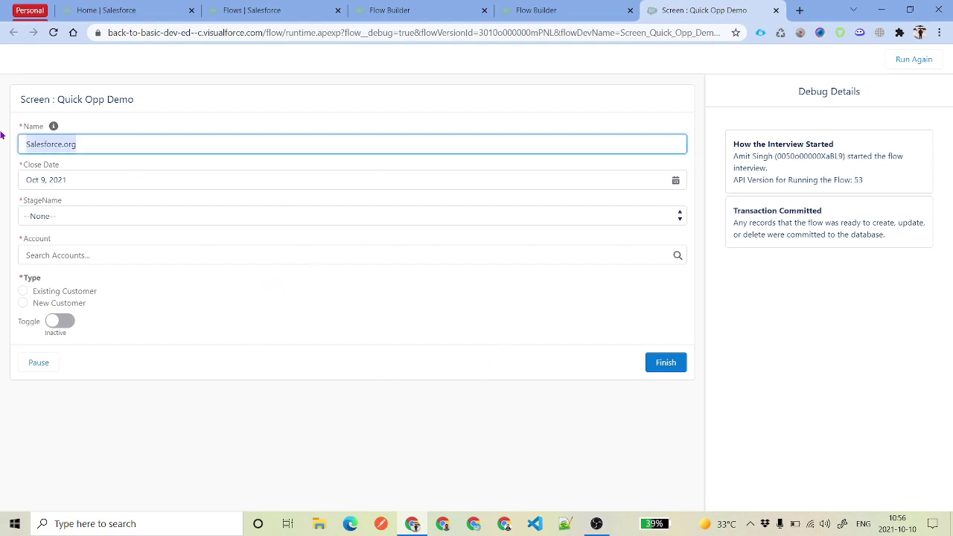
key("BackSpace")
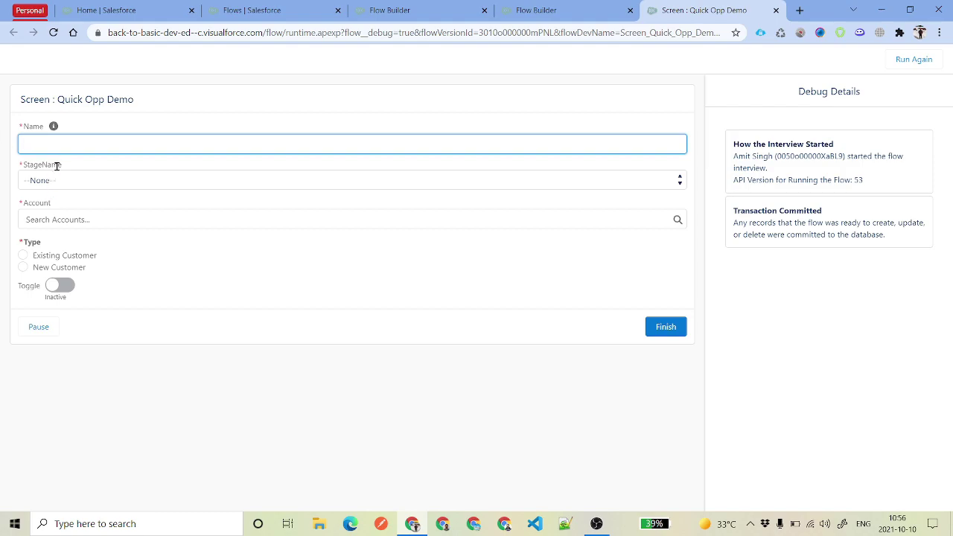
type("Salesforce.org")
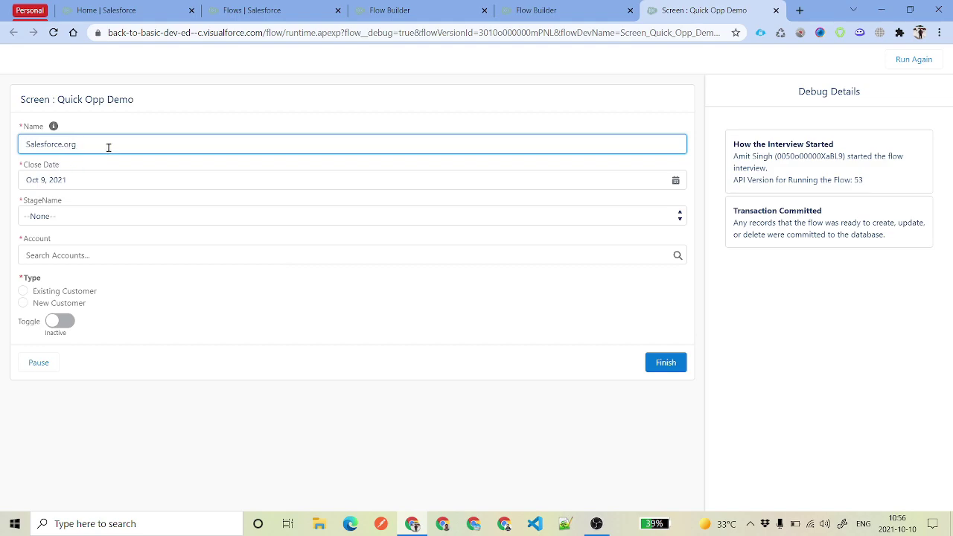
left_click_drag(108, 147, 1, 142)
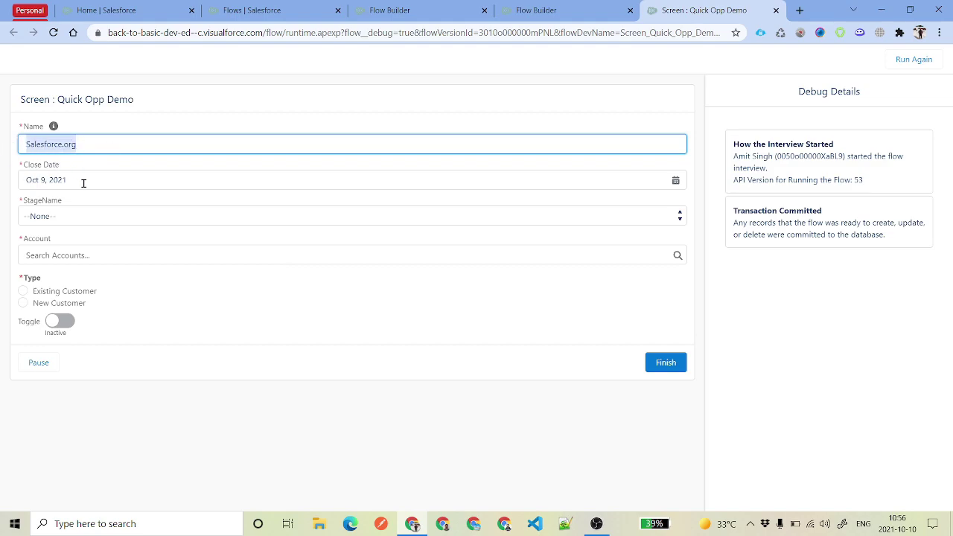
Step: Set StageName to Closed Lost and choose Burlington Textiles Corp of America as the Account in the running flow
left_click(51, 214)
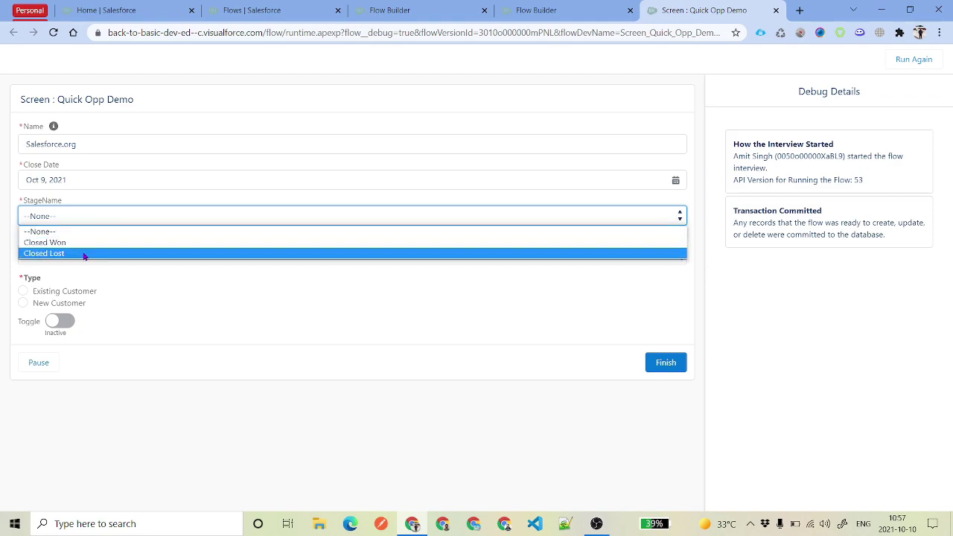
left_click(82, 252)
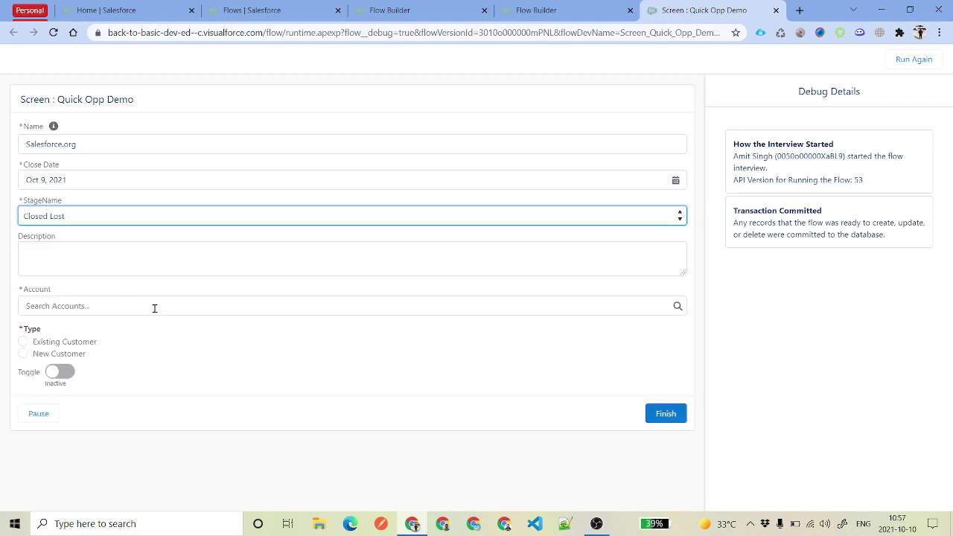
left_click(116, 306)
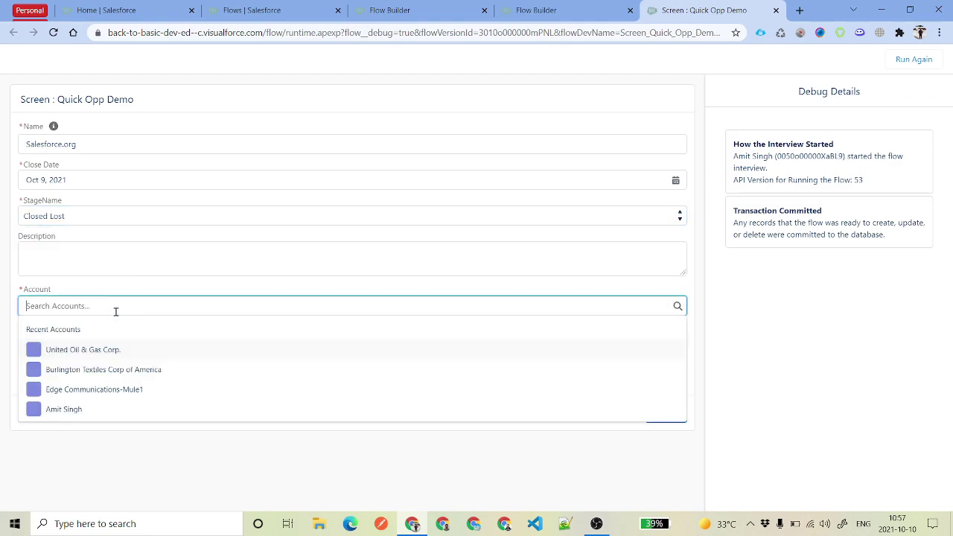
left_click(127, 370)
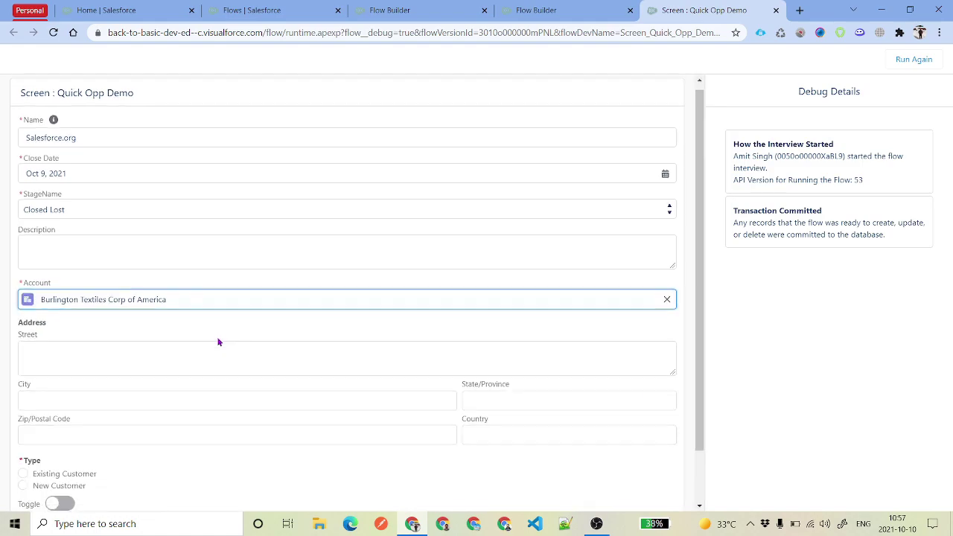
Step: Select Existing Customer as the Type and switch the Toggle to Active
scroll(218, 341, "down", 1)
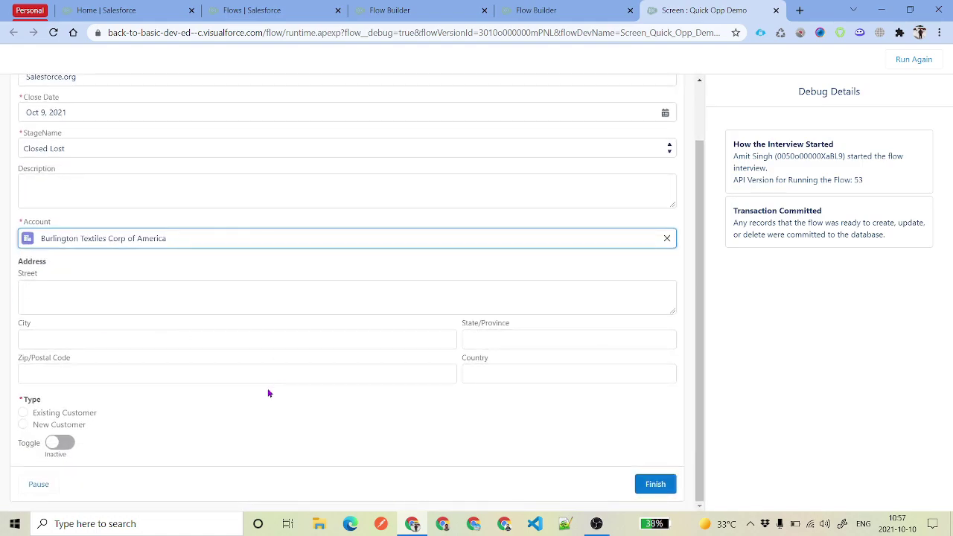
left_click(23, 413)
left_click(69, 452)
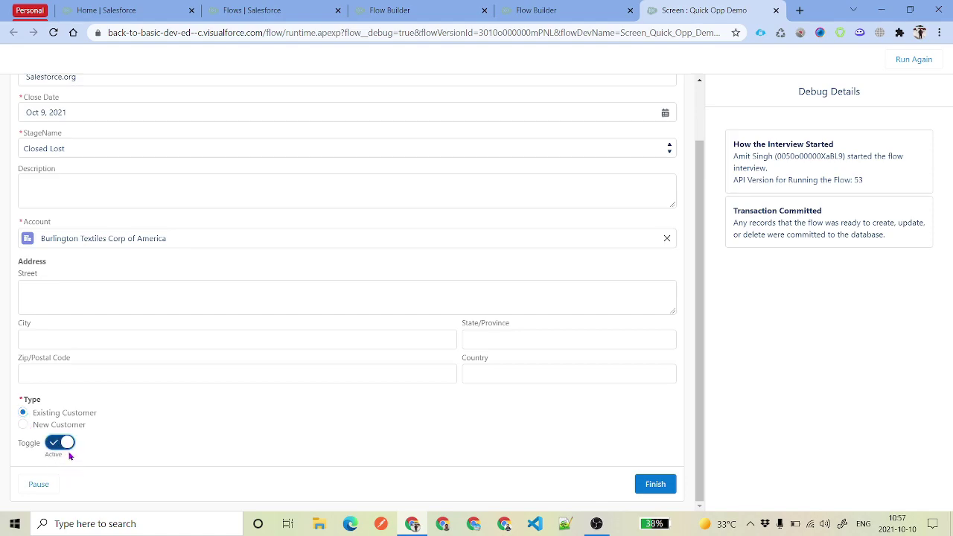
left_click(60, 442)
left_click(60, 442)
scroll(401, 293, "up", 1)
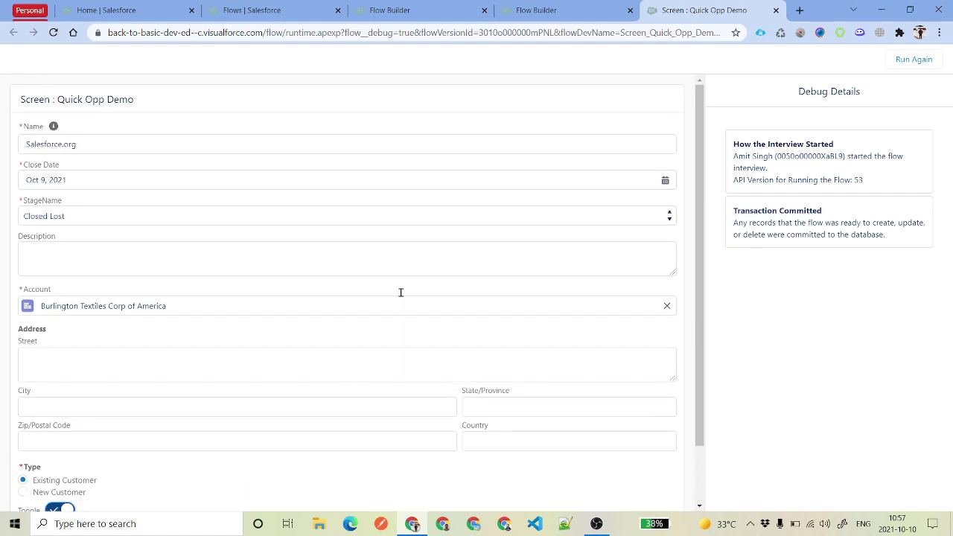
scroll(384, 313, "down", 3)
scroll(367, 330, "up", 3)
scroll(394, 266, "down", 1)
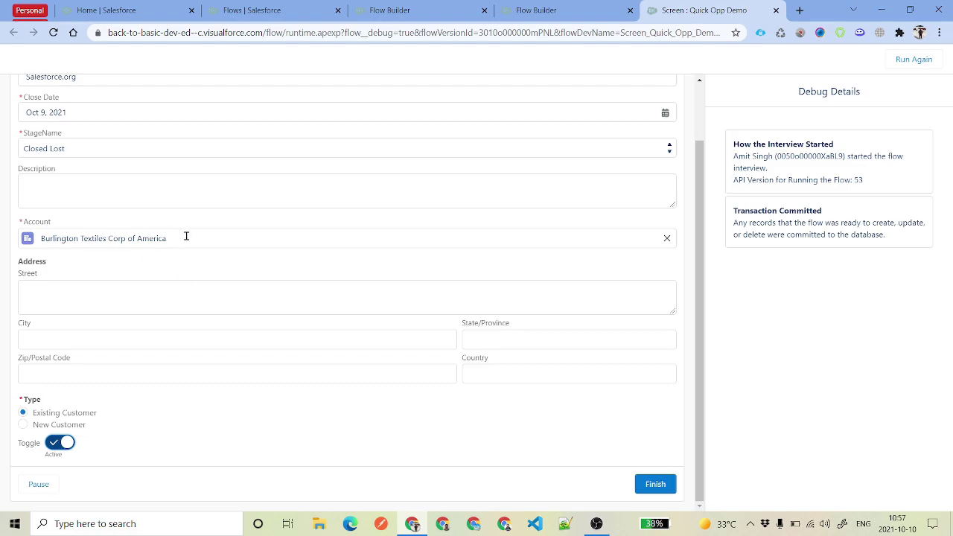
left_click_drag(186, 236, 32, 238)
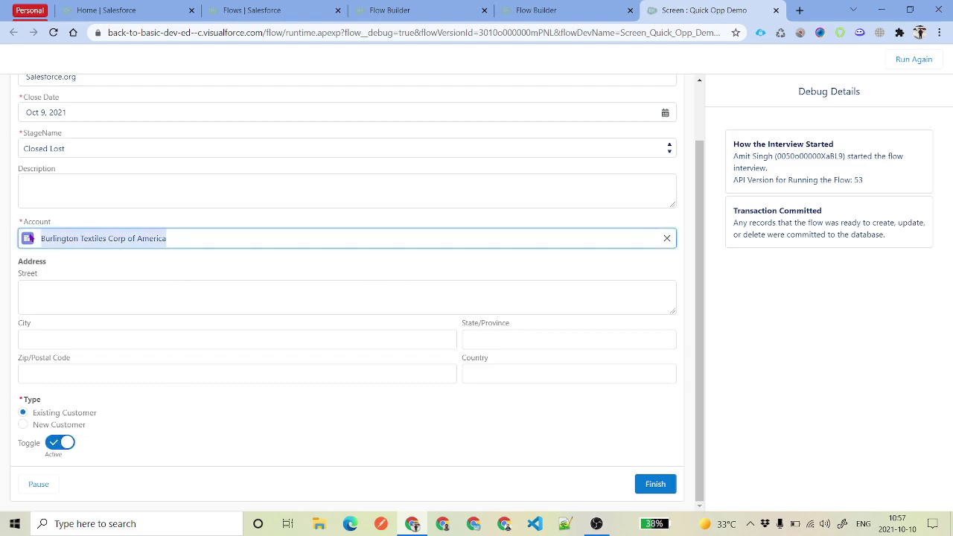
left_click(590, 267)
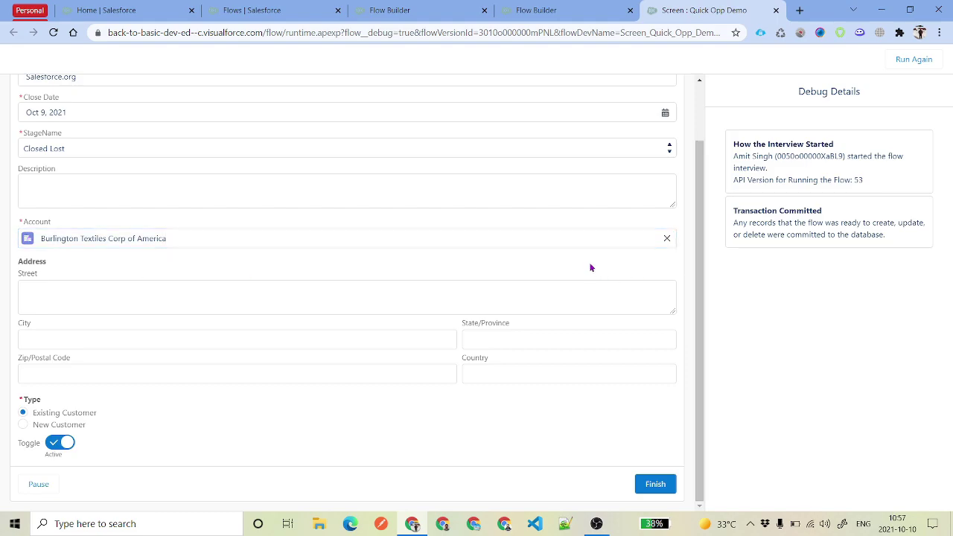